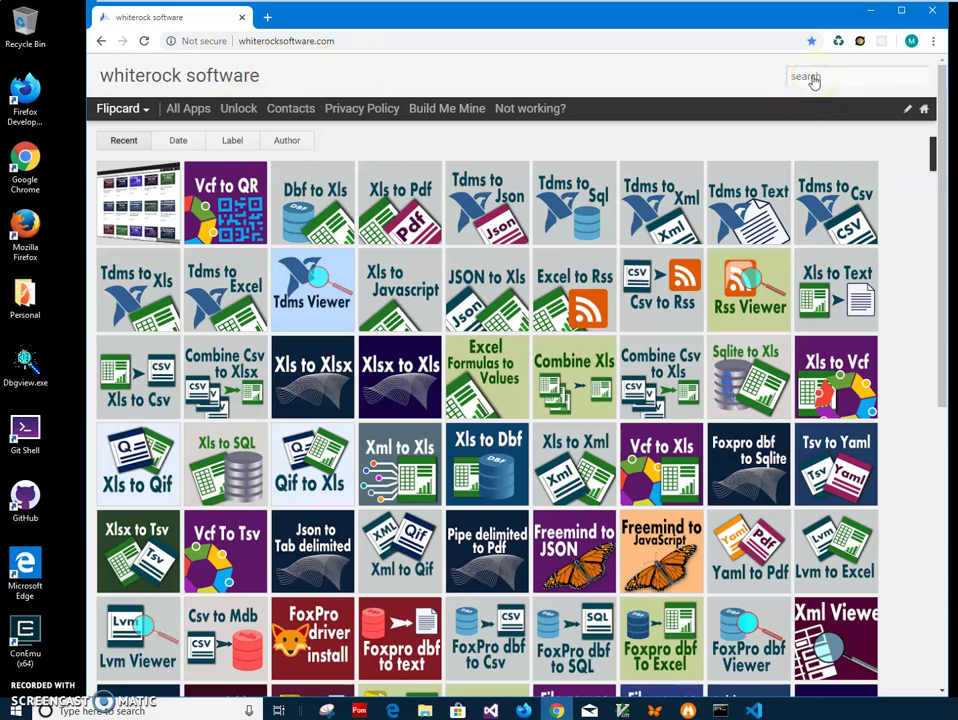
Search the site for "vcf to q" and open the Vcf to QR app page.
click(811, 76)
text(vcf to qe)
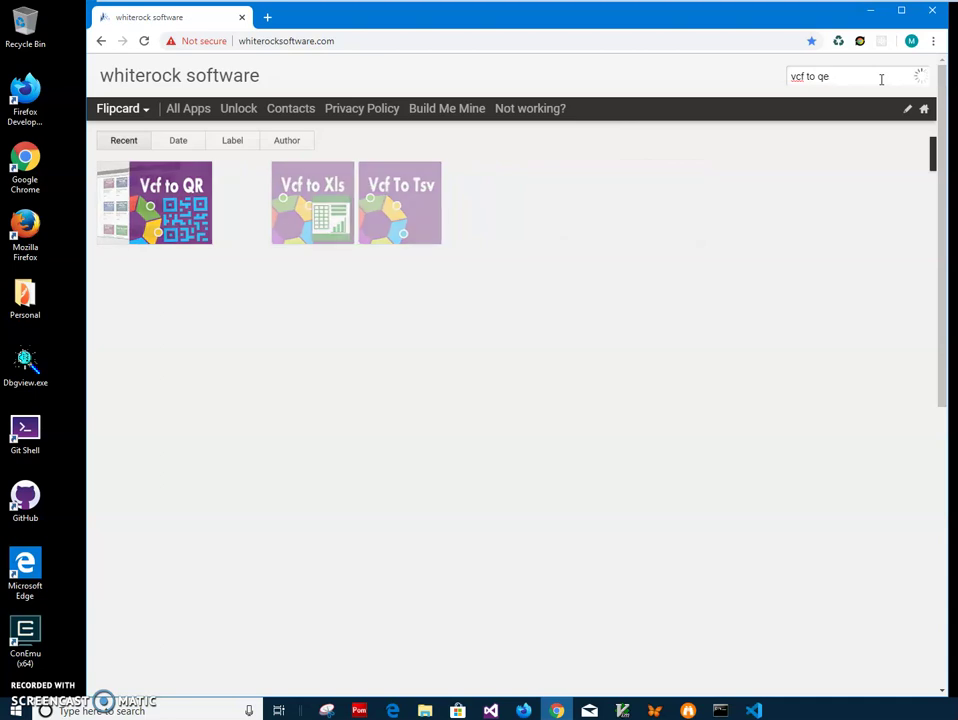
key(BackSpace)
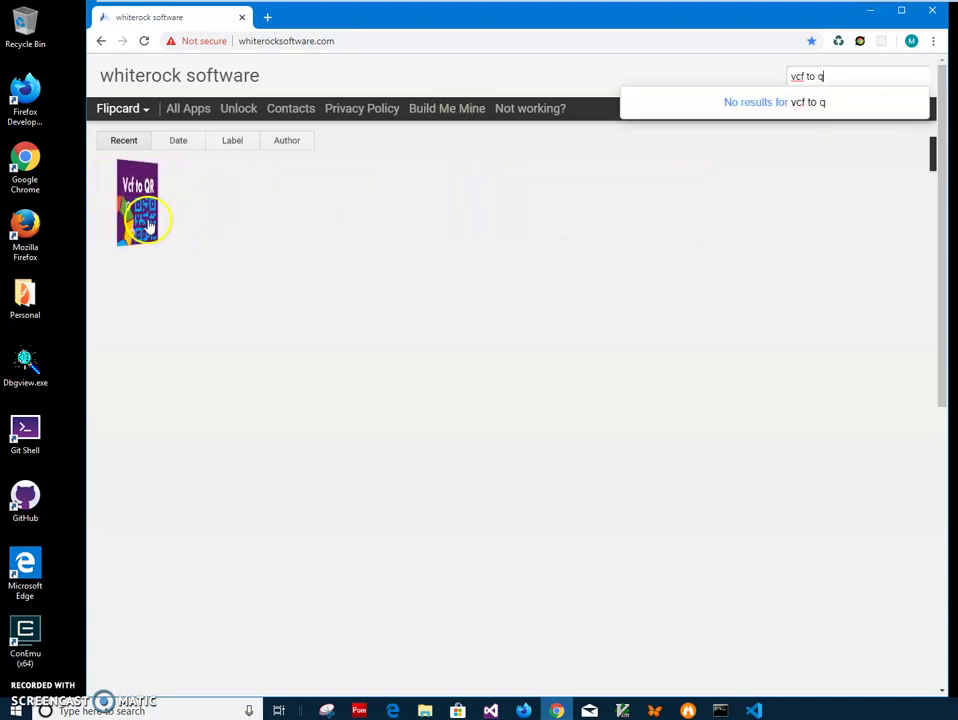
click(148, 216)
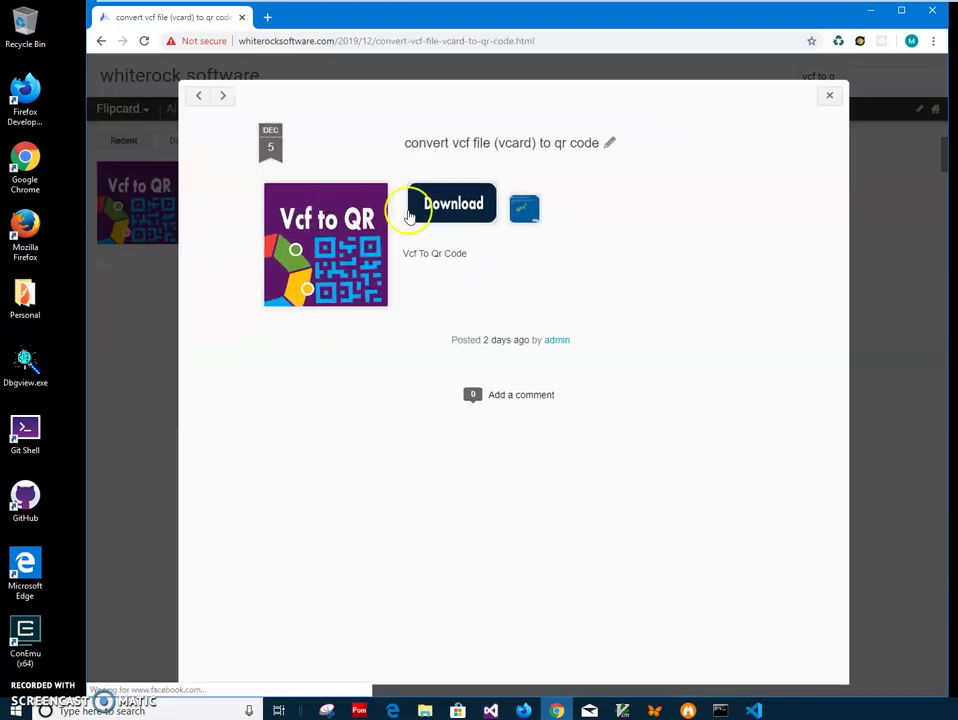
Download the Vcf to QR setup archive and open the downloaded zip file.
click(449, 204)
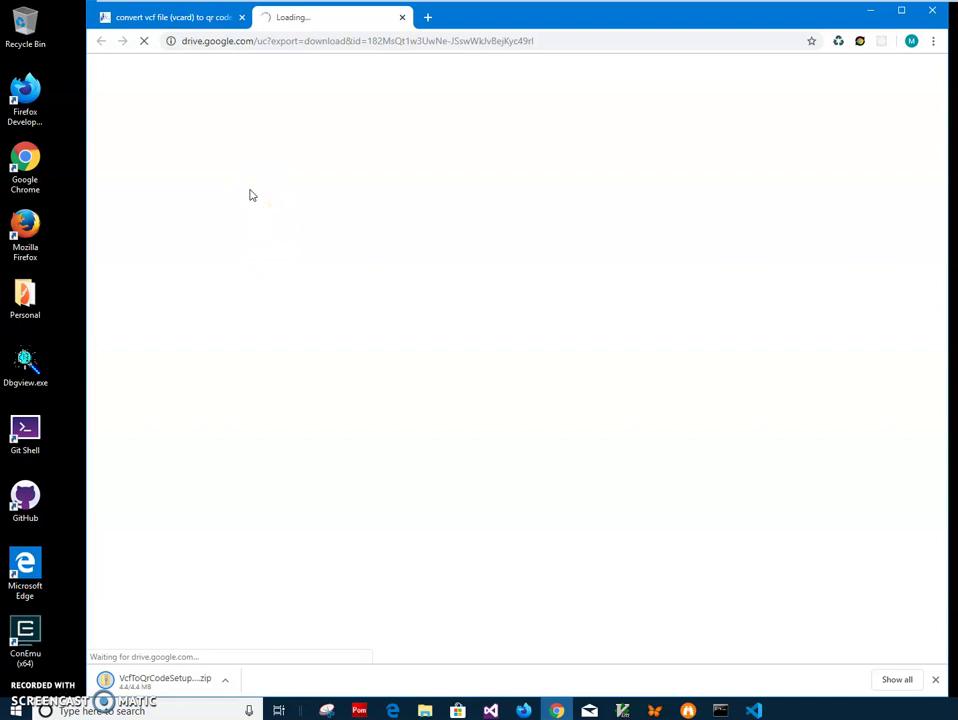
click(208, 33)
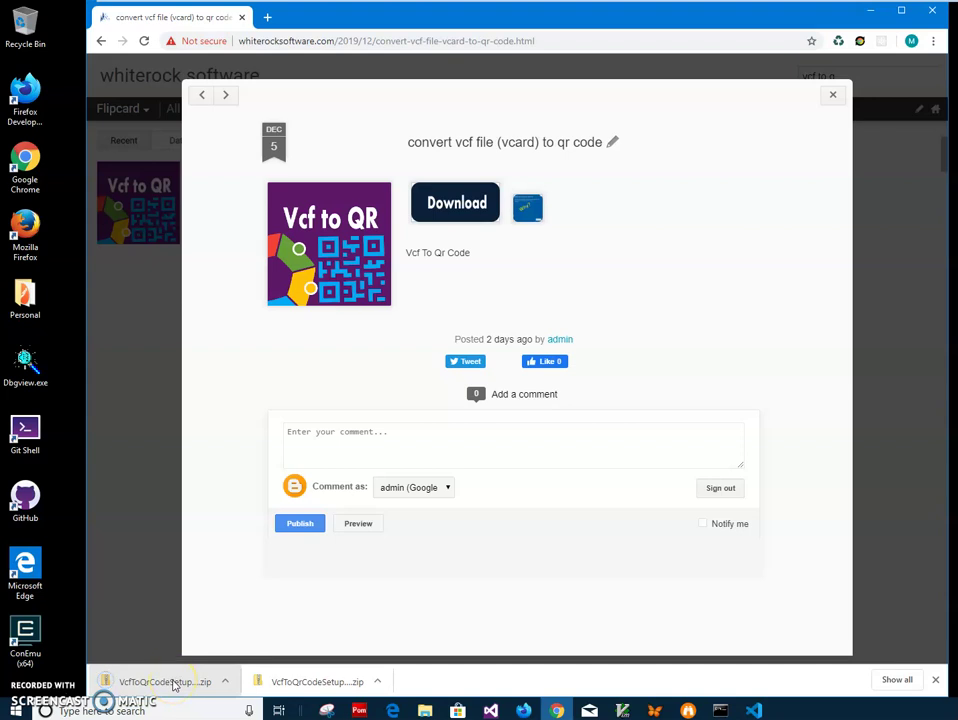
click(173, 685)
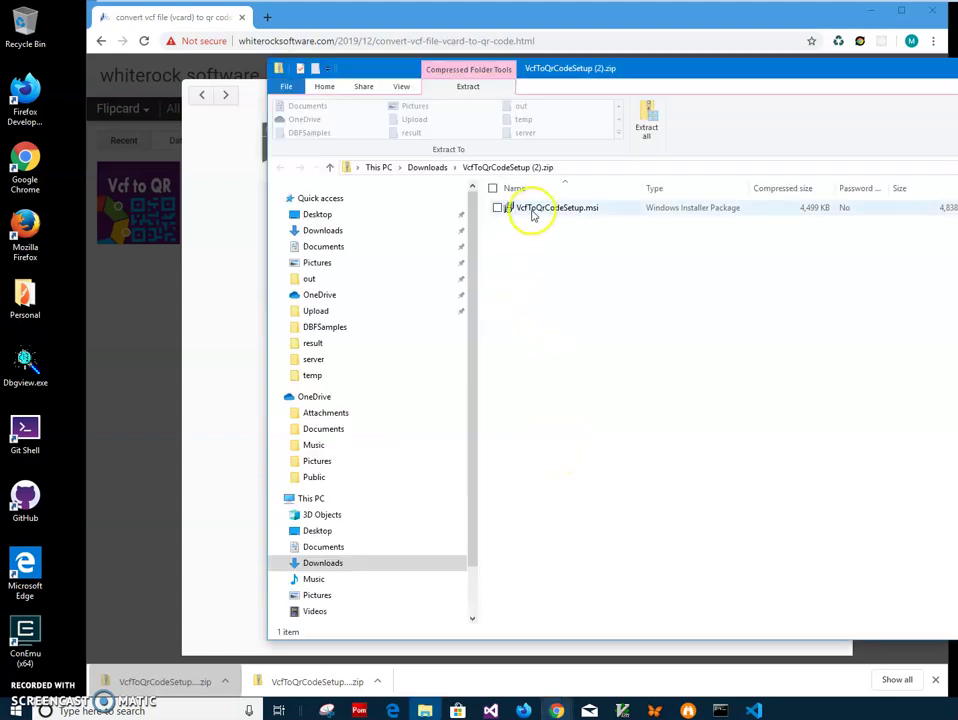
Install VcfToQrCodeSetup.msi from the archive, running it despite the SmartScreen block and allowing it to make changes.
click(528, 208)
double_click(530, 209)
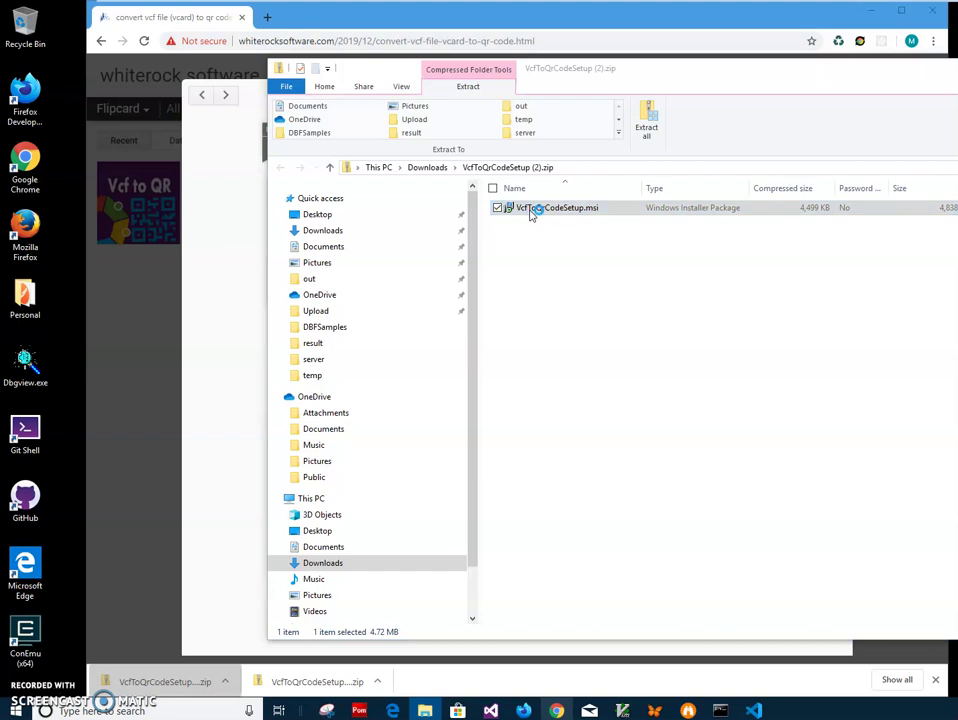
click(545, 272)
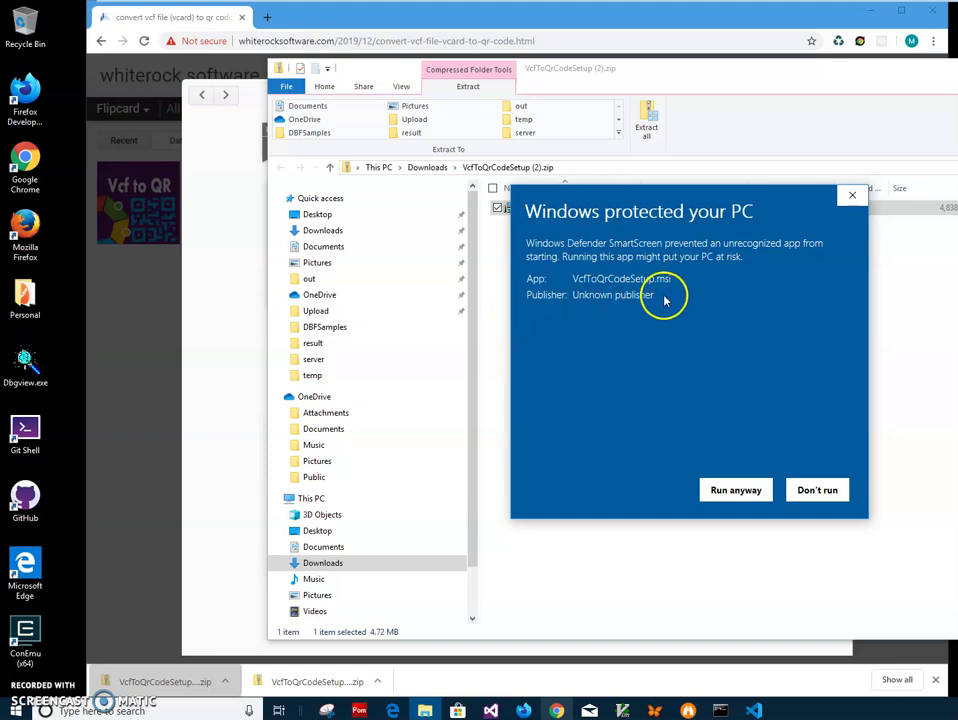
drag(664, 300, 560, 295)
click(724, 486)
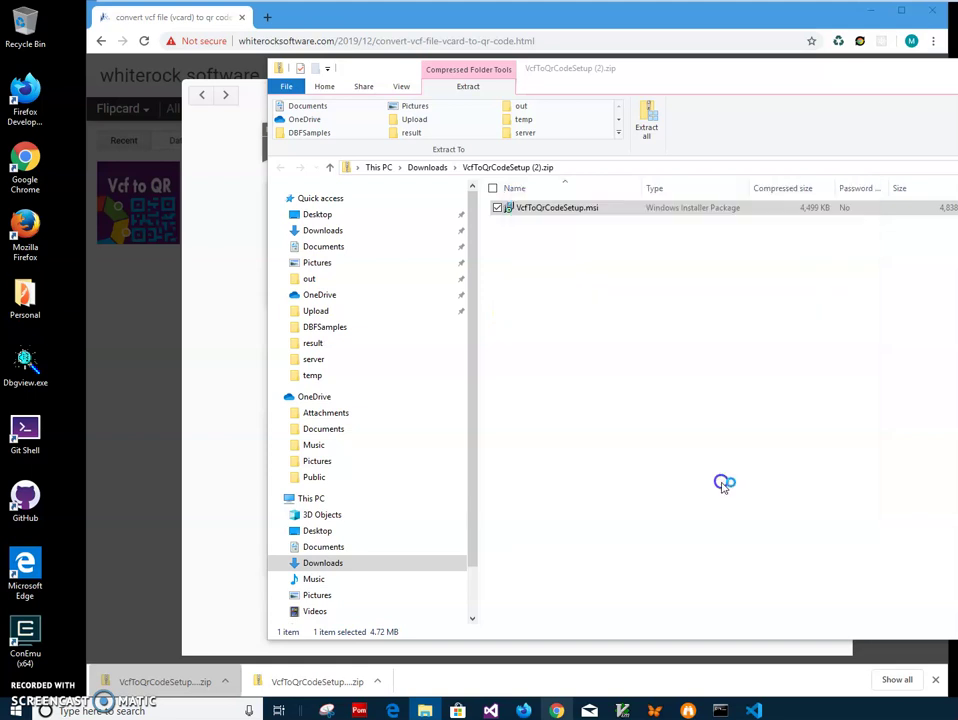
click(710, 461)
click(712, 461)
click(716, 460)
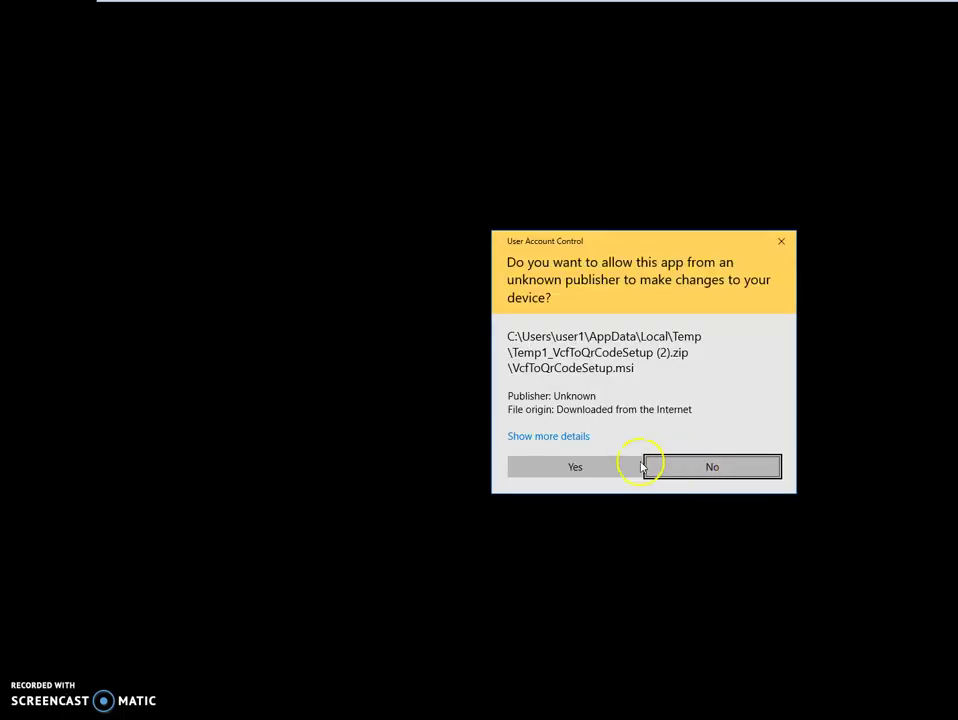
click(638, 466)
click(712, 458)
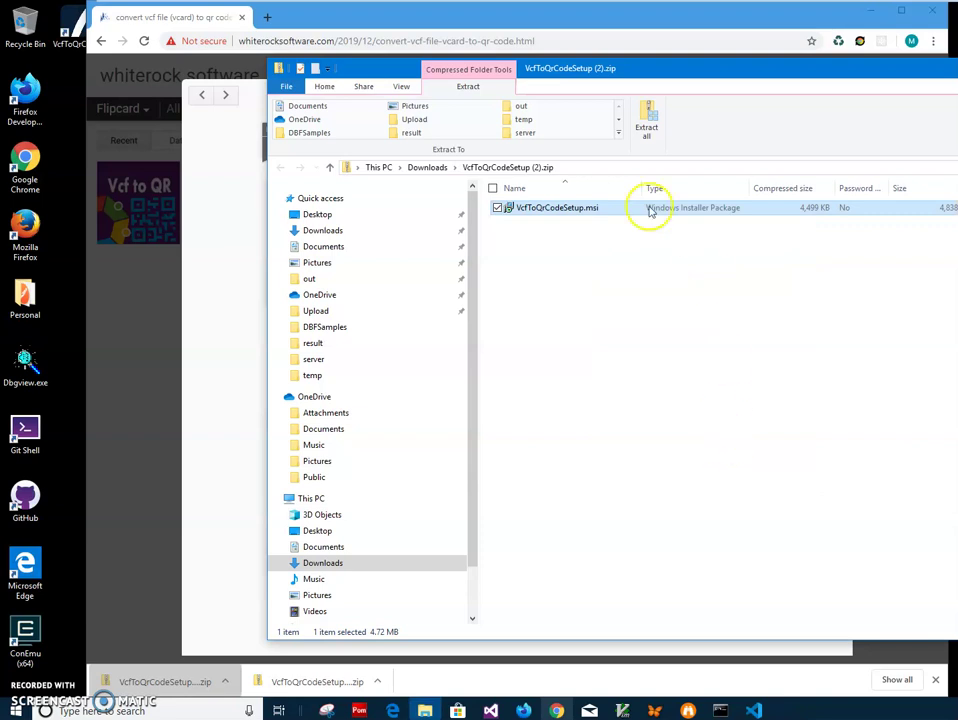
Clear the archive and browser windows from the desktop and launch the installed VcfToQrCode app.
double_click(68, 30)
click(940, 68)
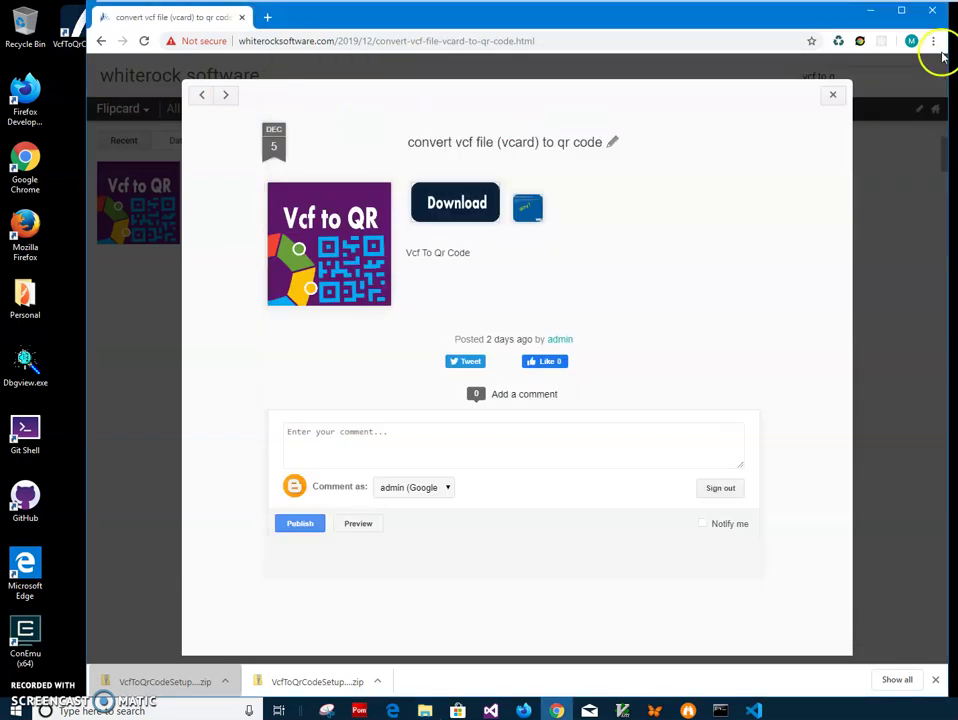
click(872, 14)
double_click(80, 30)
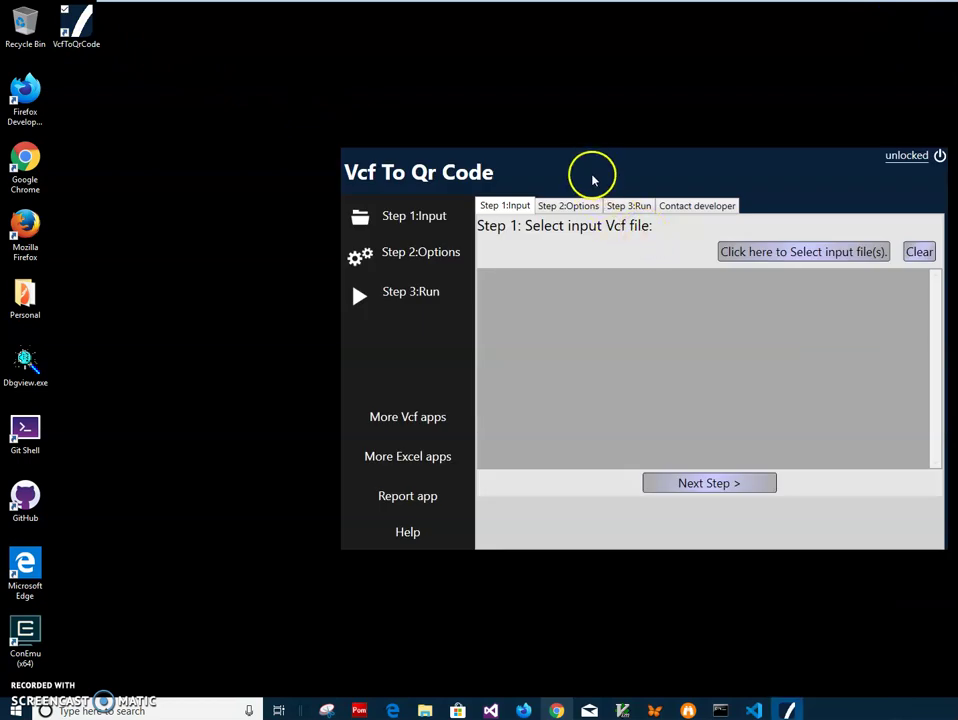
drag(594, 177, 488, 170)
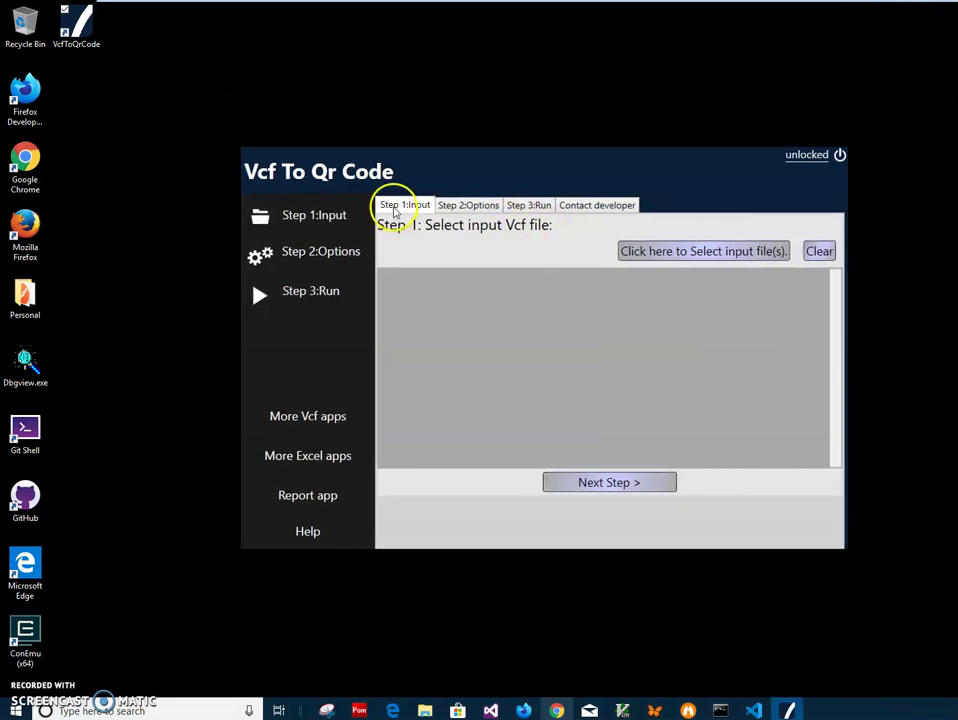
Add the two contact VCF files ending in 6168 and 6218 from Documents as input.
click(643, 252)
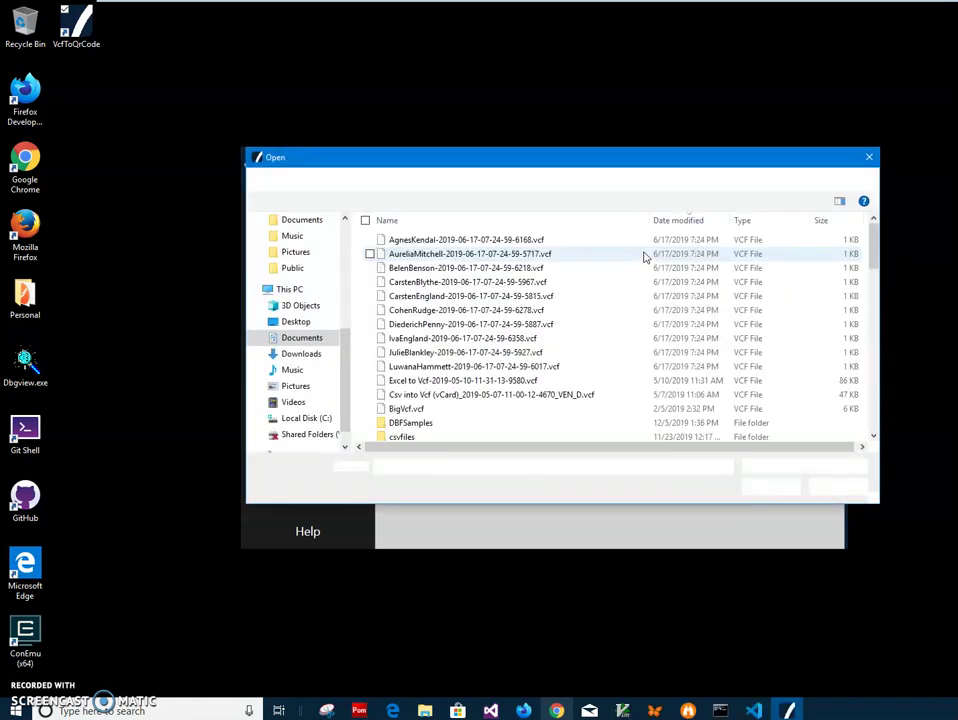
click(648, 254)
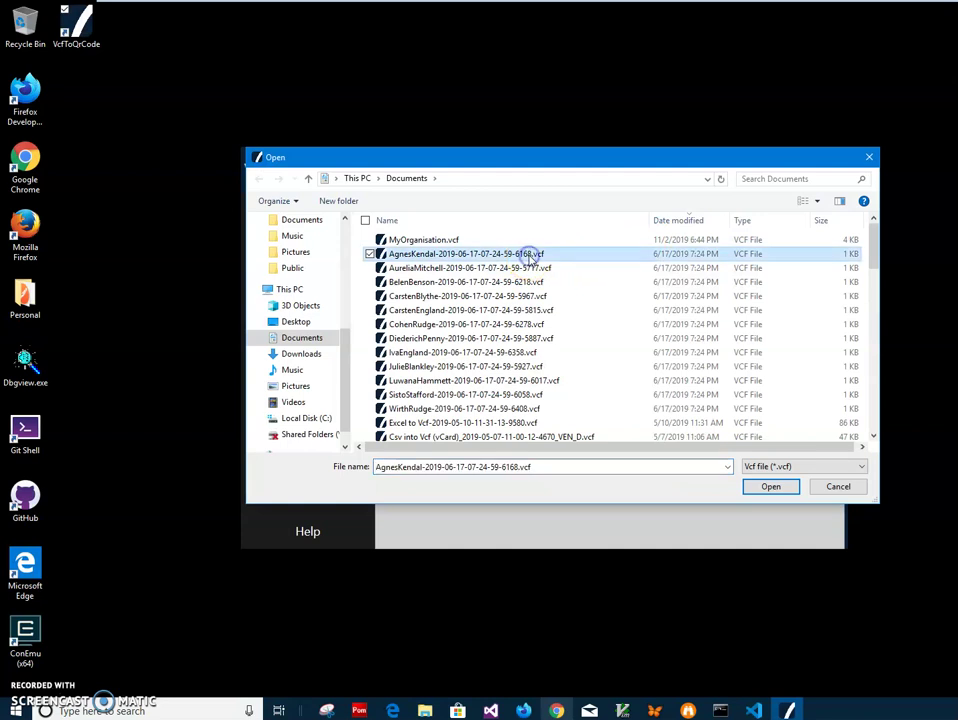
click(771, 486)
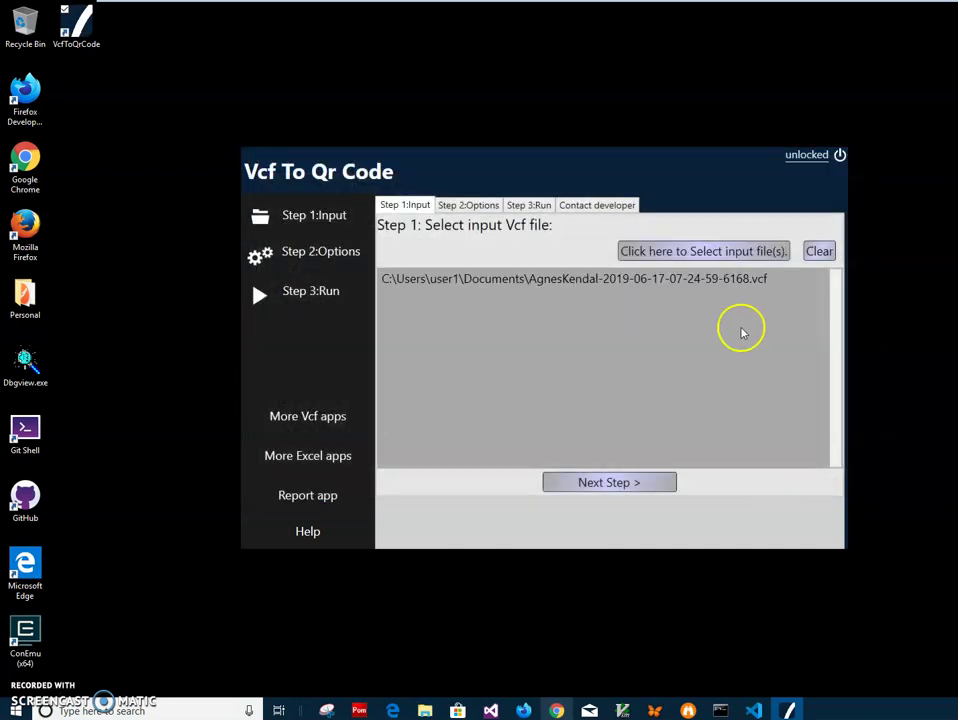
click(714, 256)
click(462, 283)
double_click(462, 283)
Add the four consecutive contact VCF files in Documents, from the one ending in 5967 through the one ending in 5887.
click(731, 254)
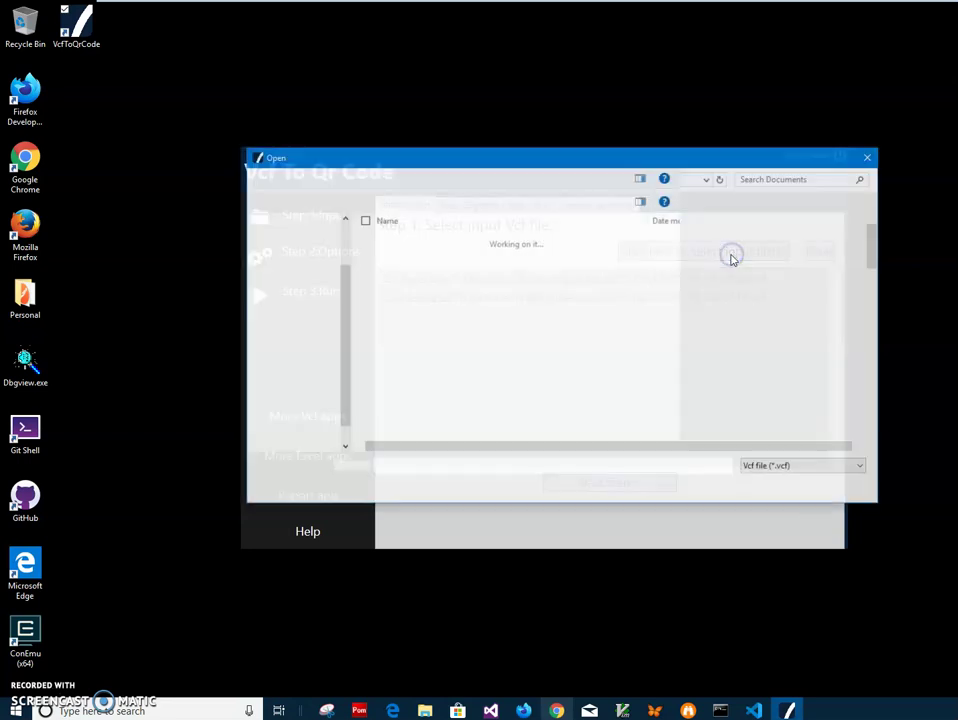
click(496, 297)
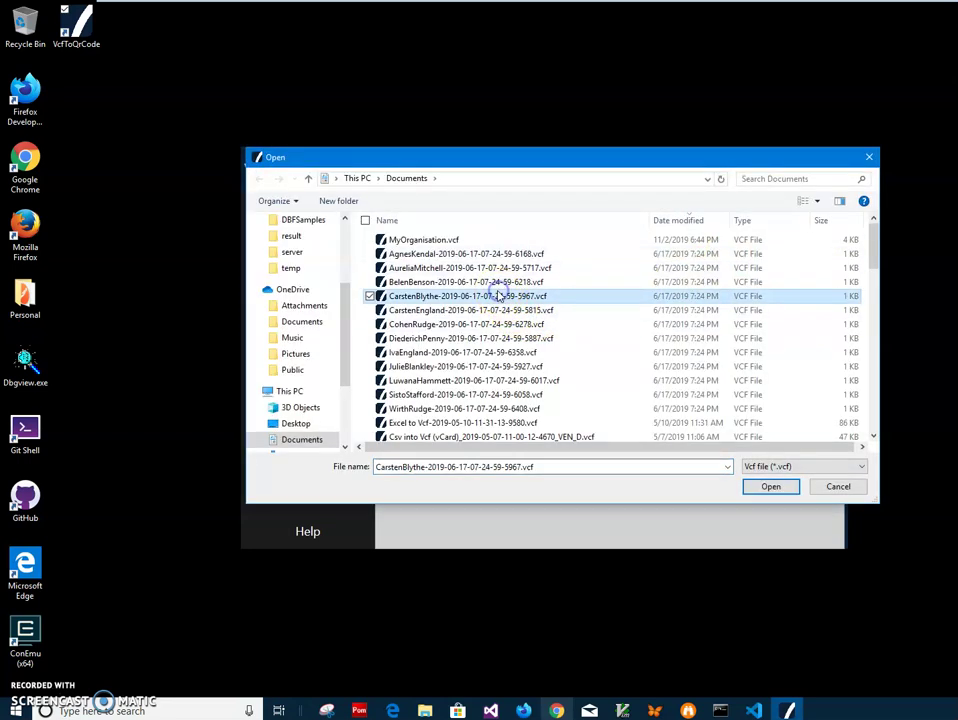
shift+click(454, 338)
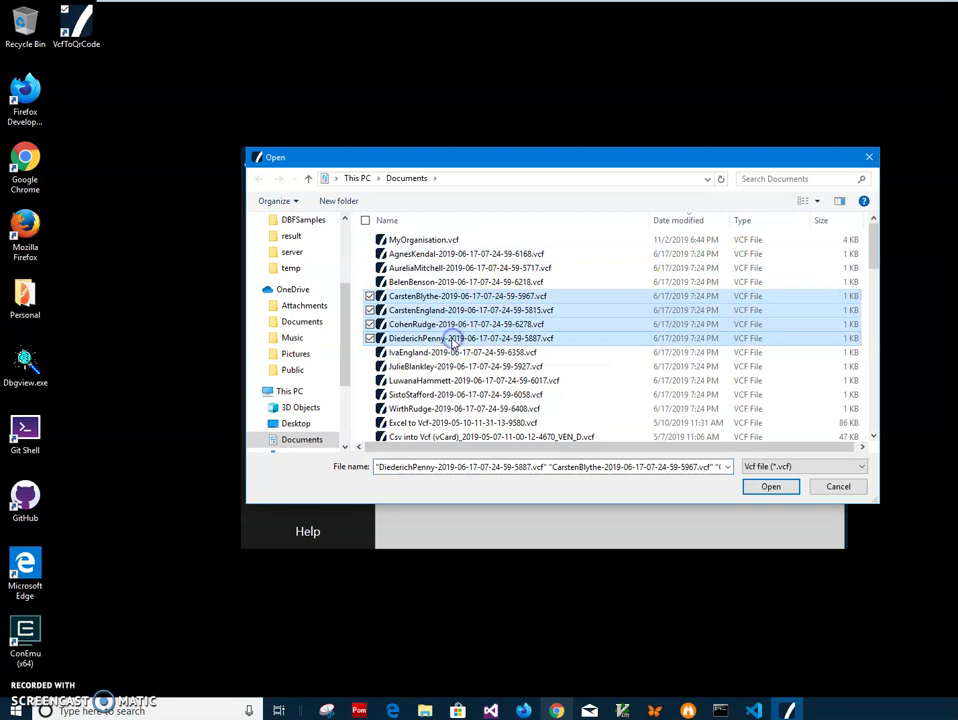
click(775, 487)
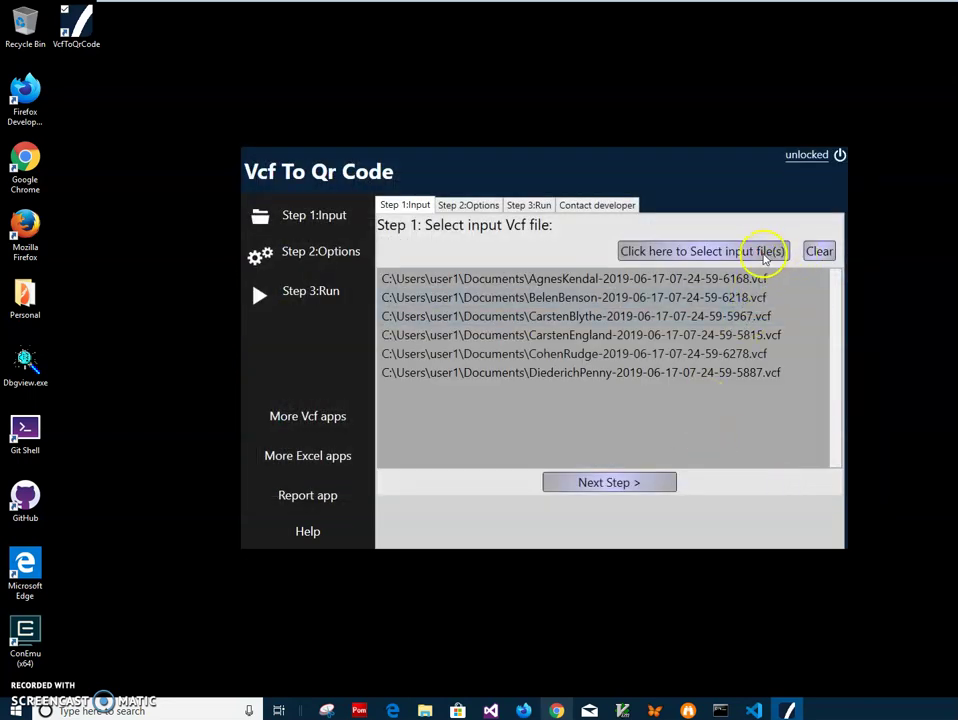
click(755, 256)
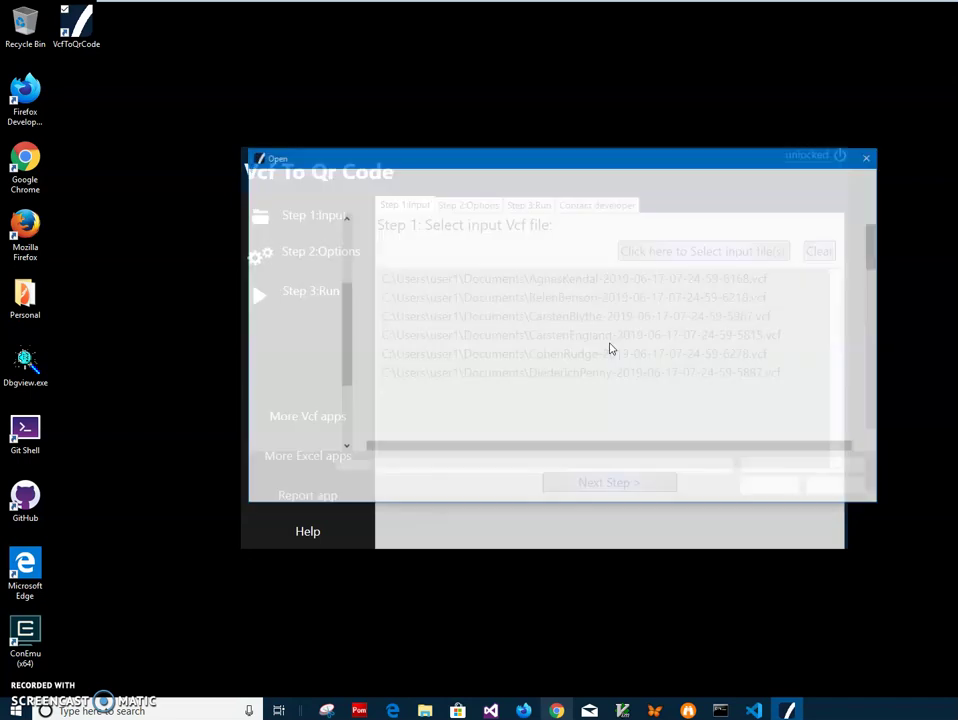
scroll(600, 345, down, 5)
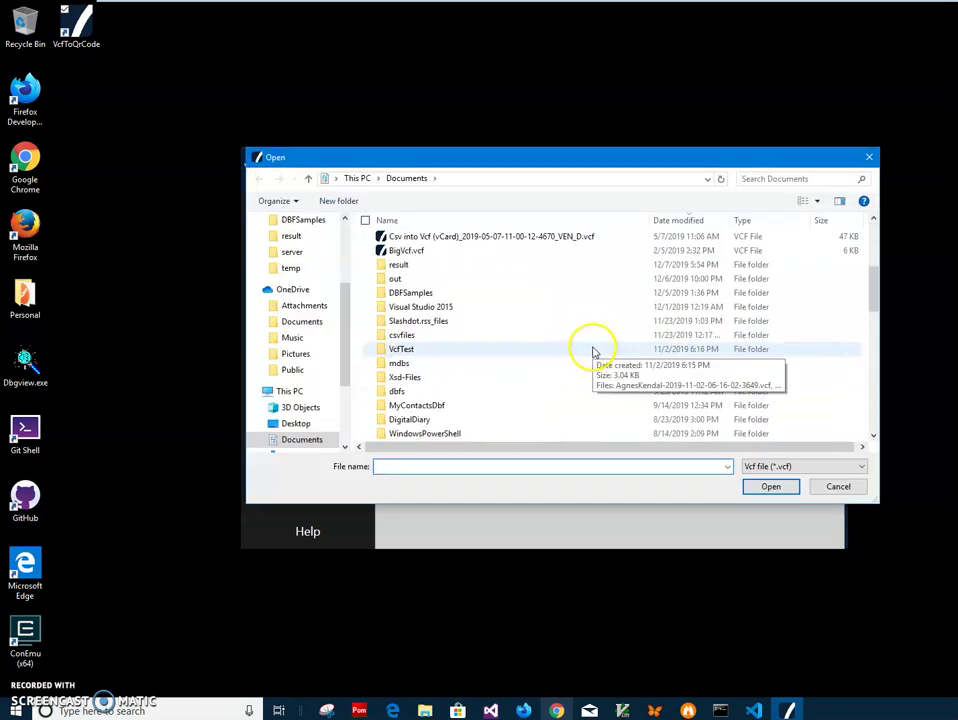
scroll(597, 353, up, 4)
scroll(617, 362, up, 2)
click(867, 158)
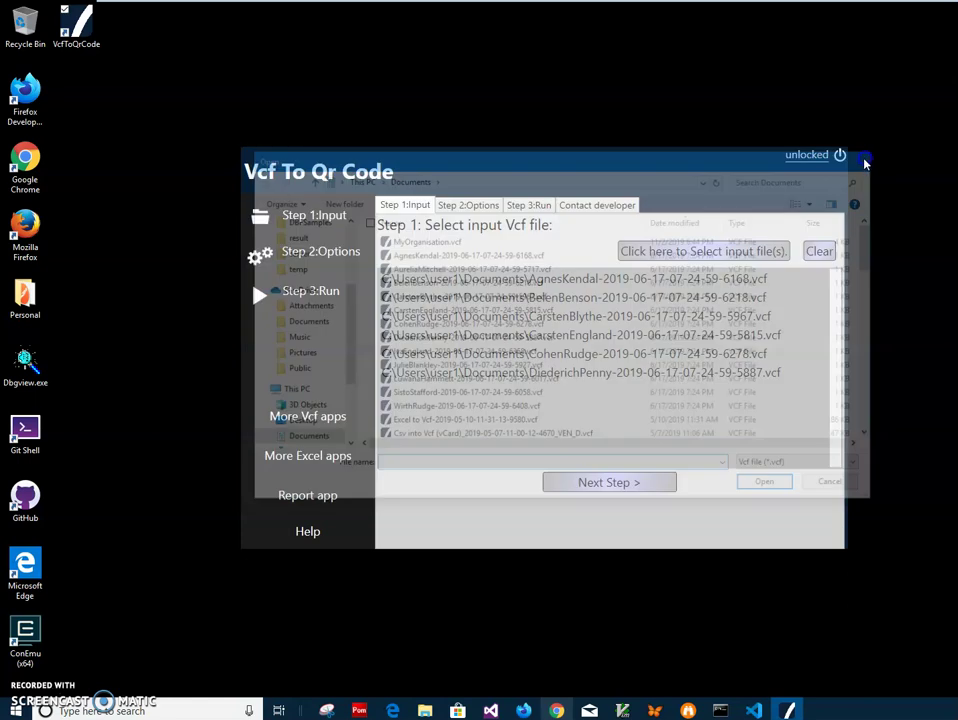
click(668, 395)
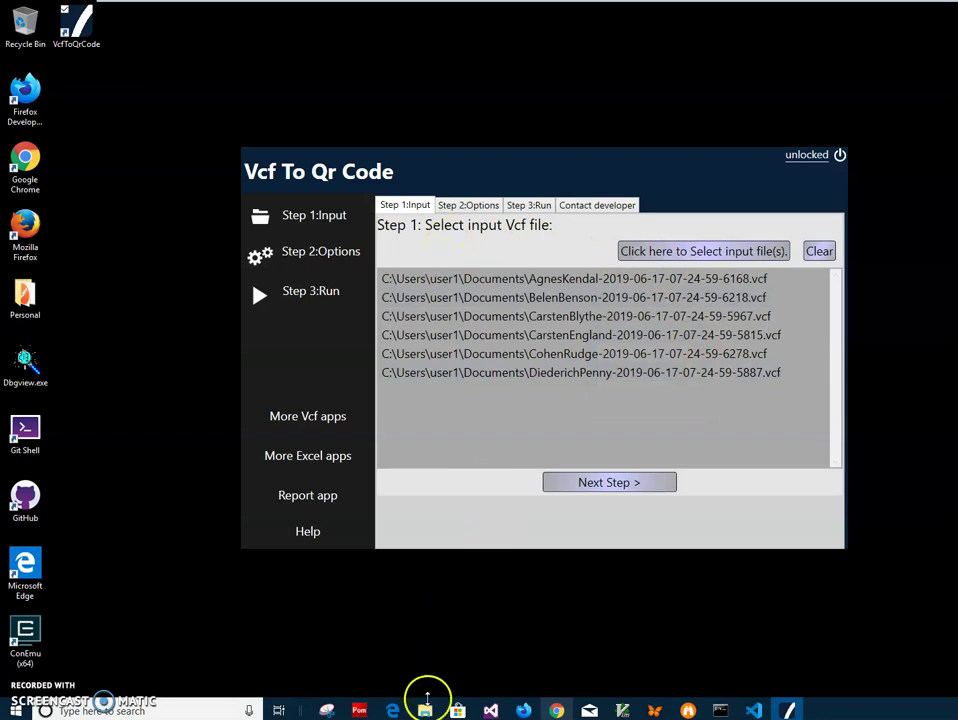
Open the VCF file ending in 5967 in a contact viewer to examine its details, and close it without adding a file.
click(685, 251)
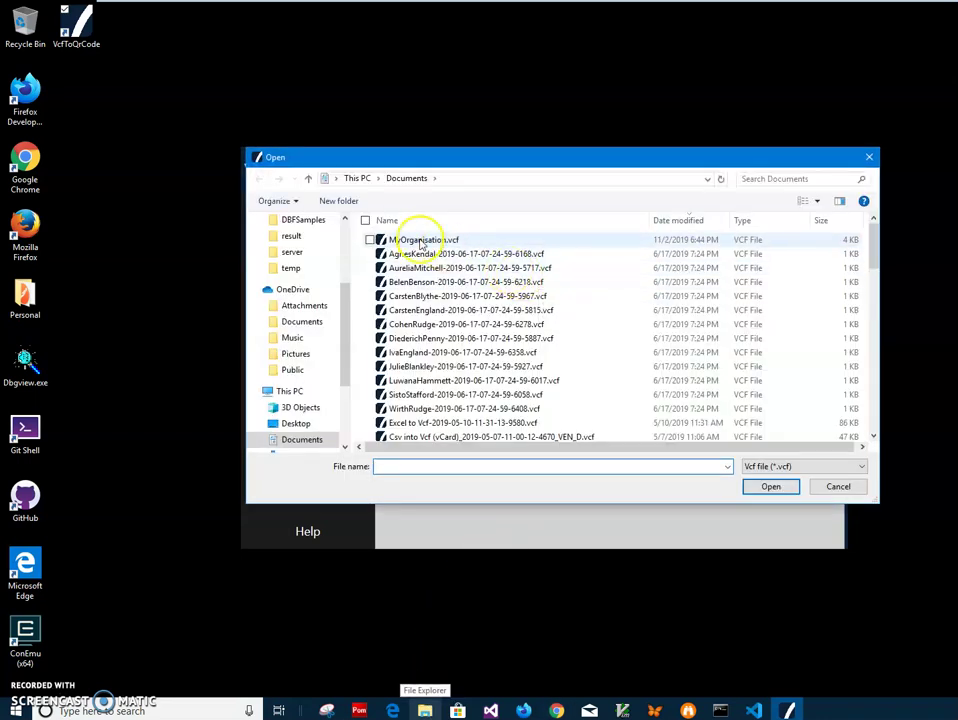
click(418, 296)
right_click(418, 296)
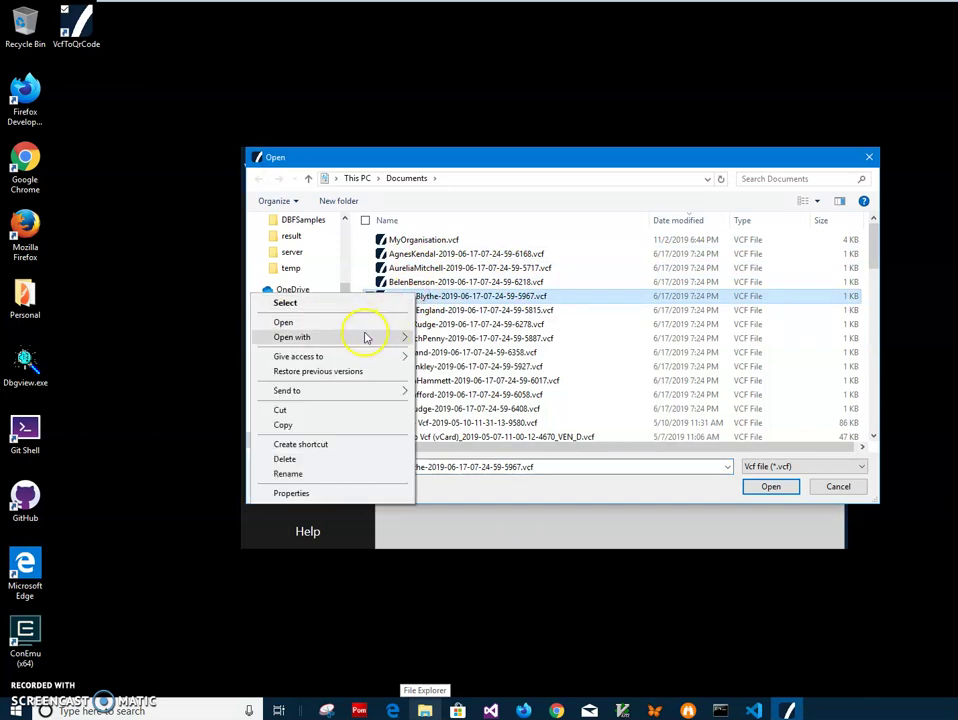
mouse_move(364, 336)
click(445, 369)
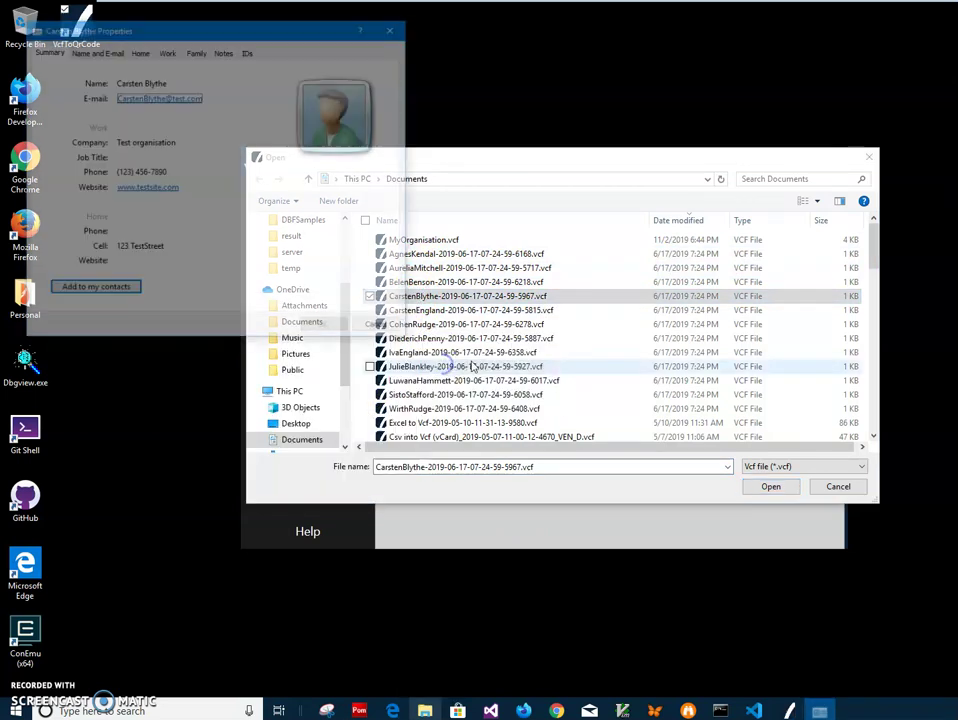
drag(253, 38, 423, 150)
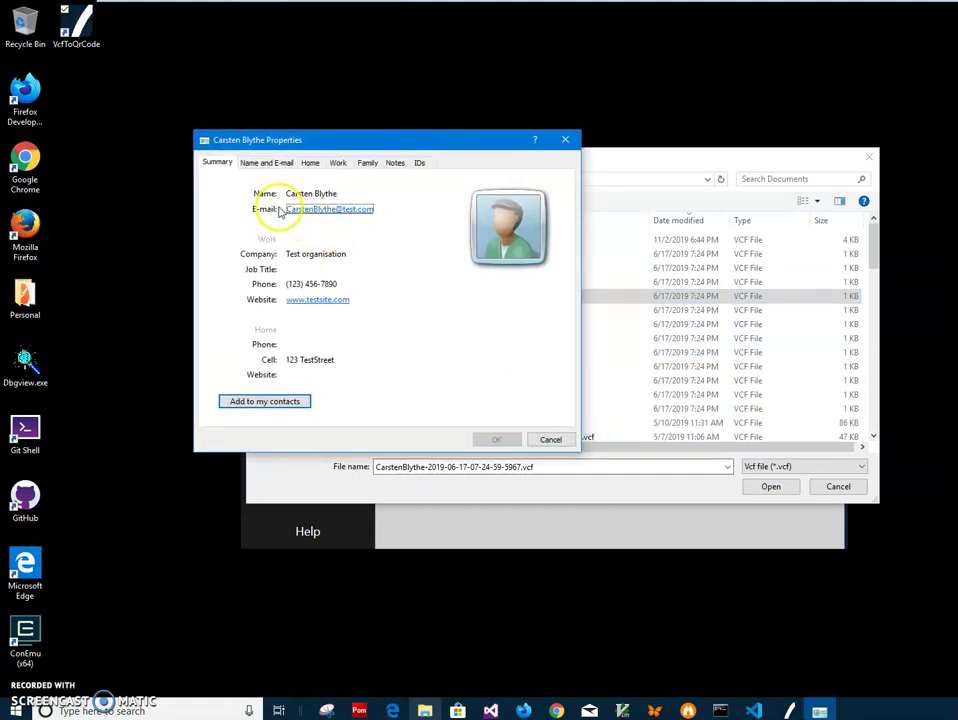
drag(291, 195, 340, 195)
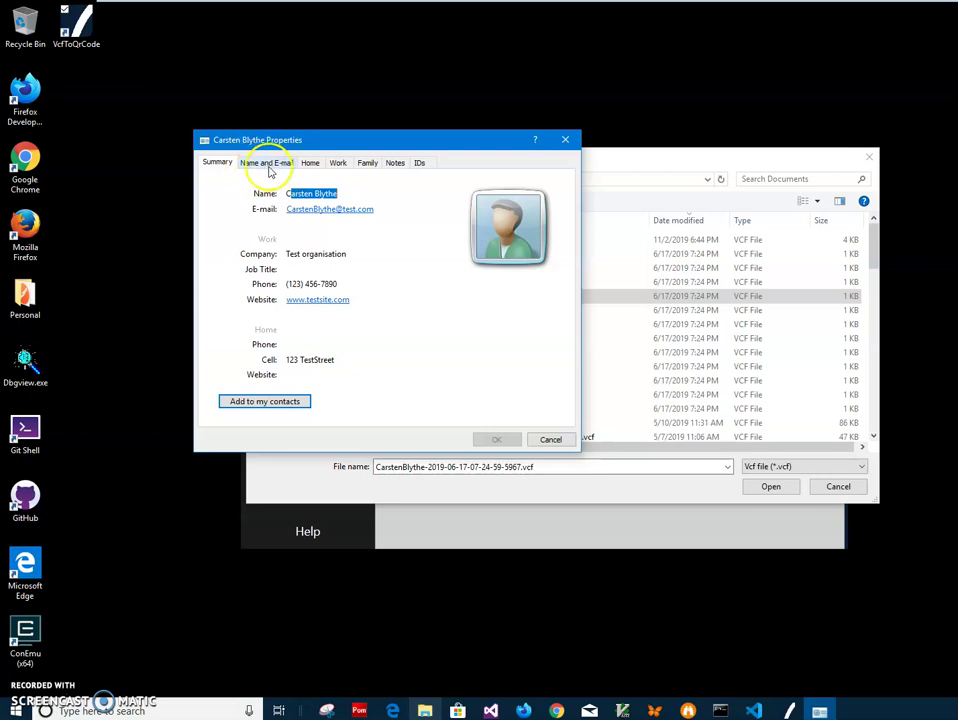
click(564, 142)
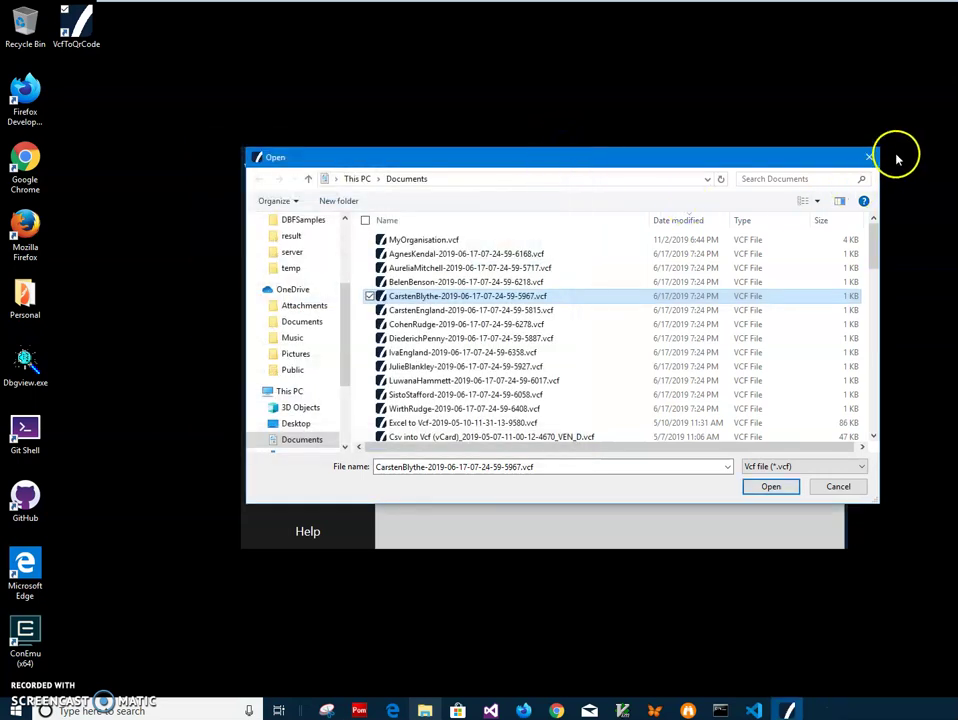
click(871, 155)
click(669, 397)
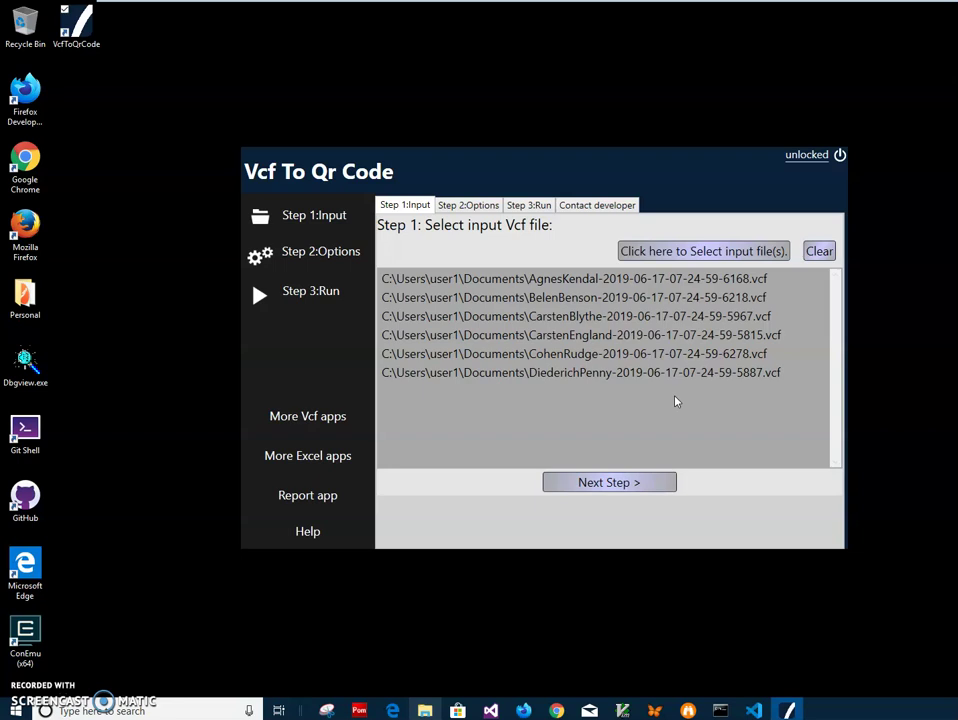
click(669, 374)
click(614, 316)
click(605, 279)
drag(603, 297, 603, 313)
click(605, 316)
click(603, 335)
click(599, 354)
Keep the default conversion options and run the conversion into the result folder inside Documents.
click(593, 483)
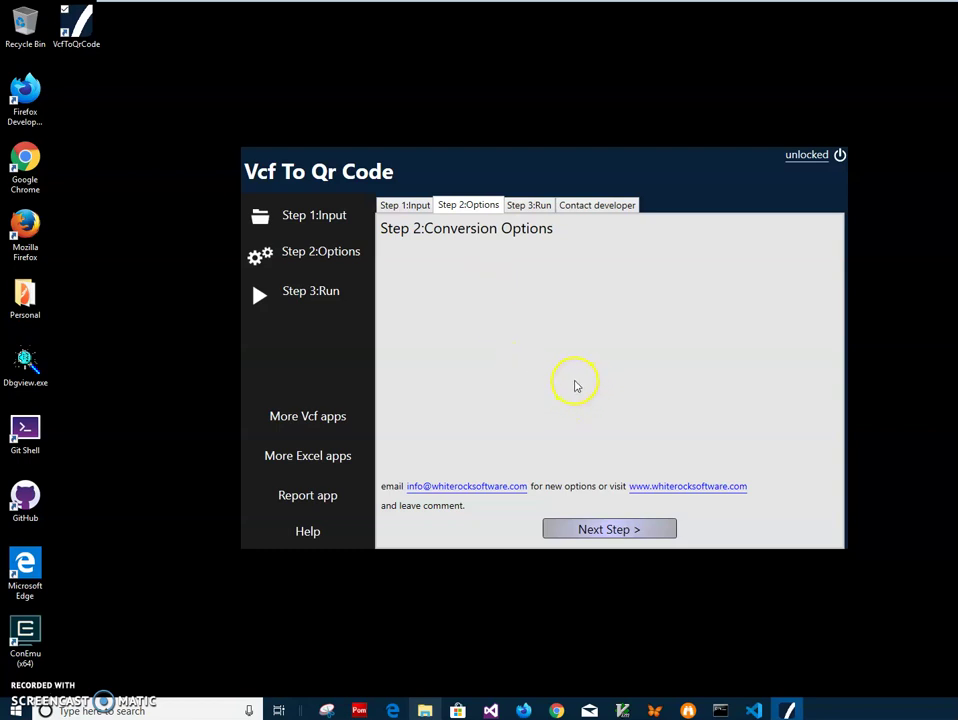
click(614, 535)
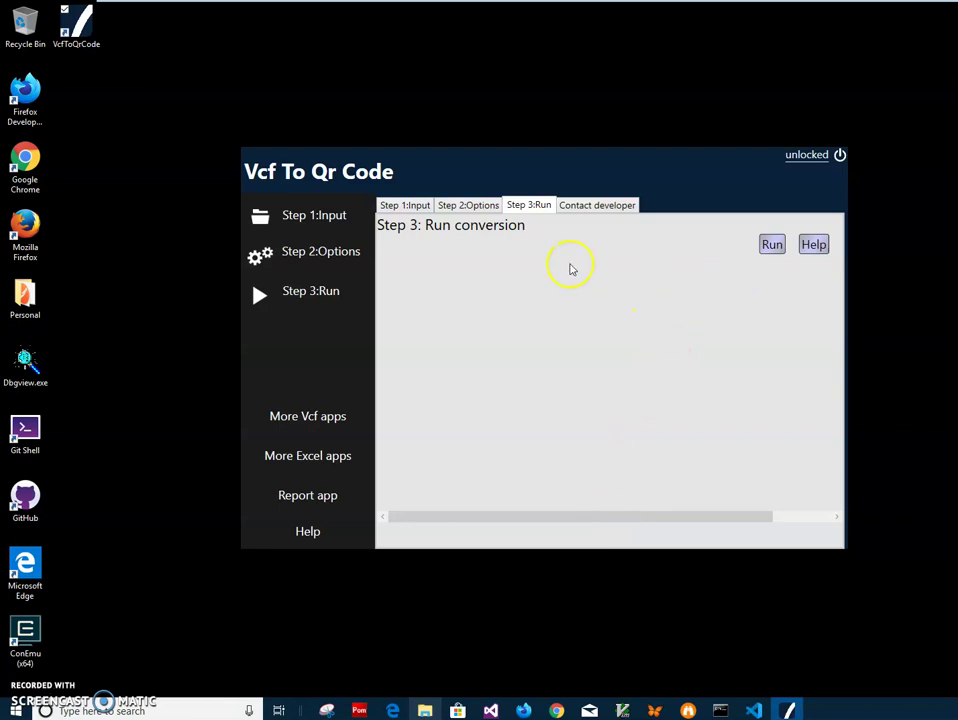
click(772, 245)
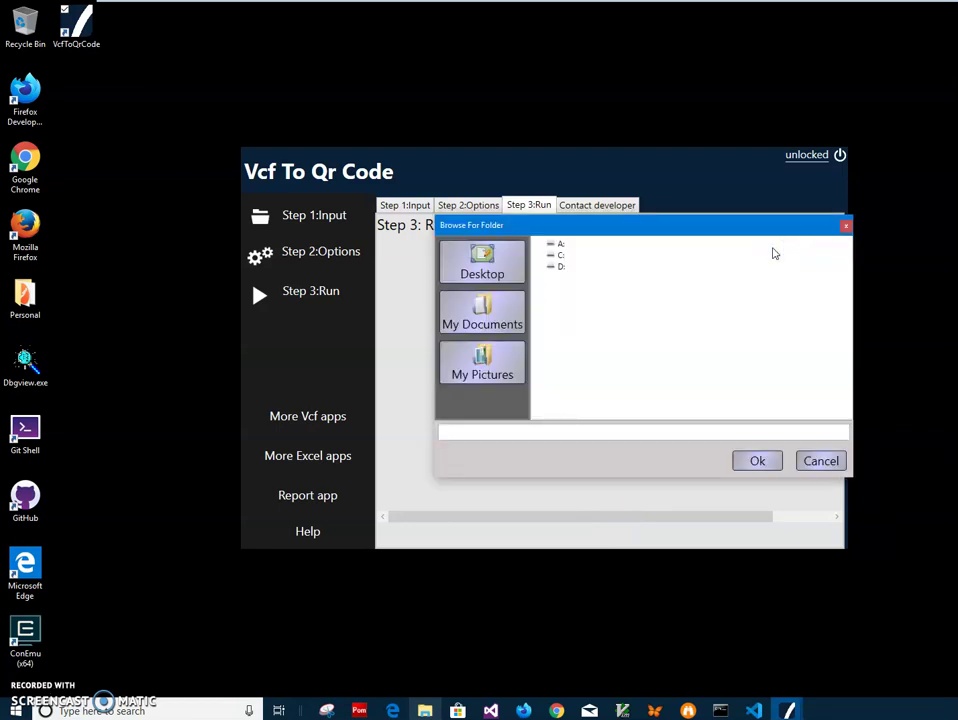
click(512, 318)
click(508, 322)
scroll(635, 336, down, 5)
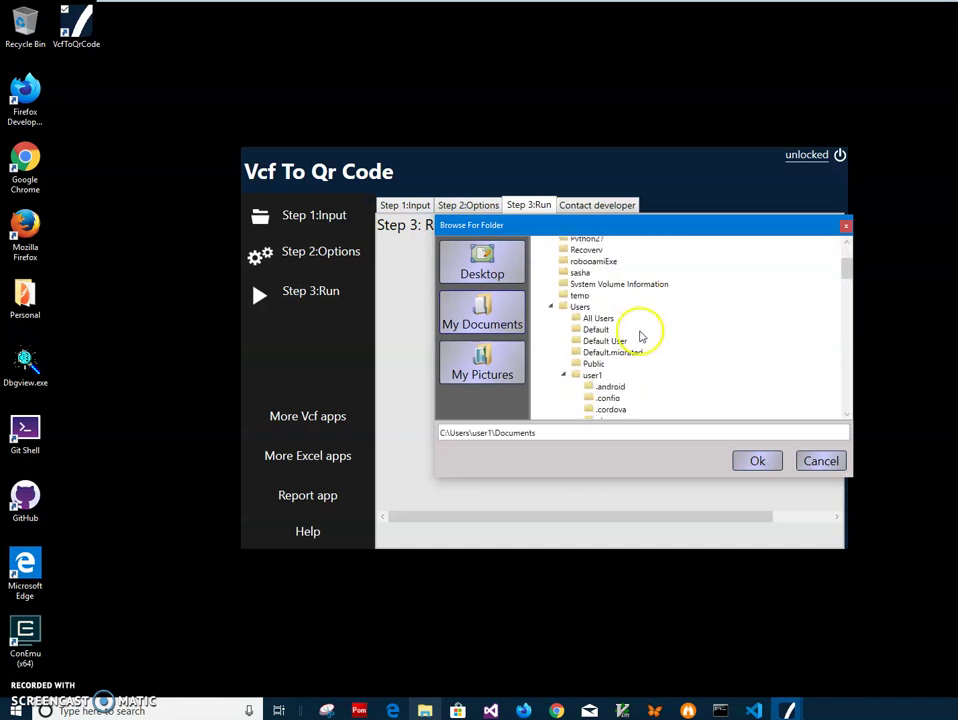
scroll(642, 336, down, 15)
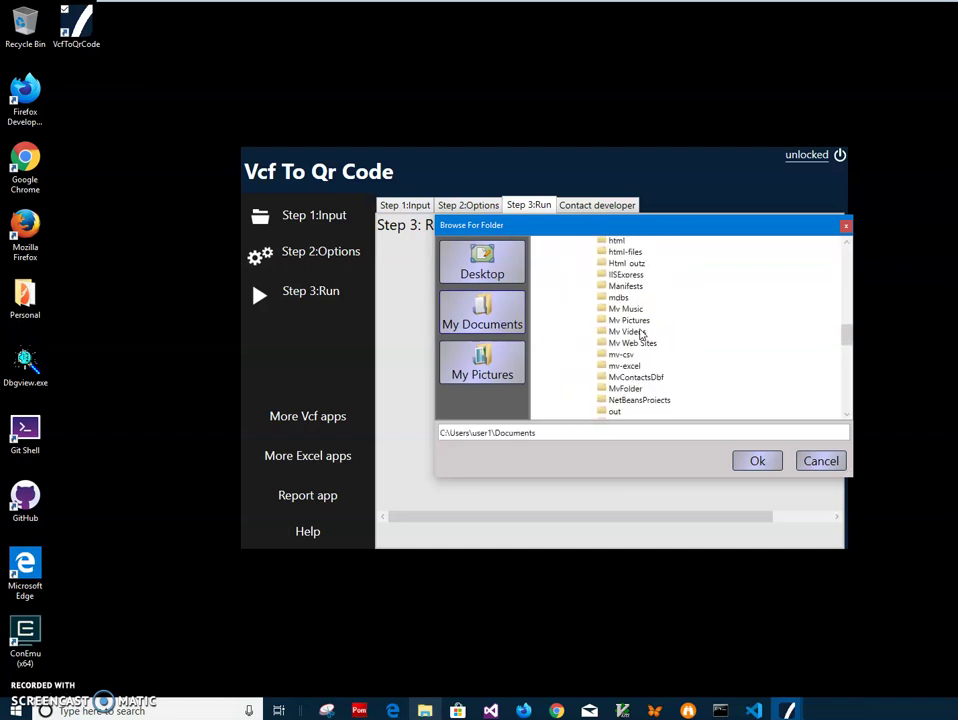
click(618, 360)
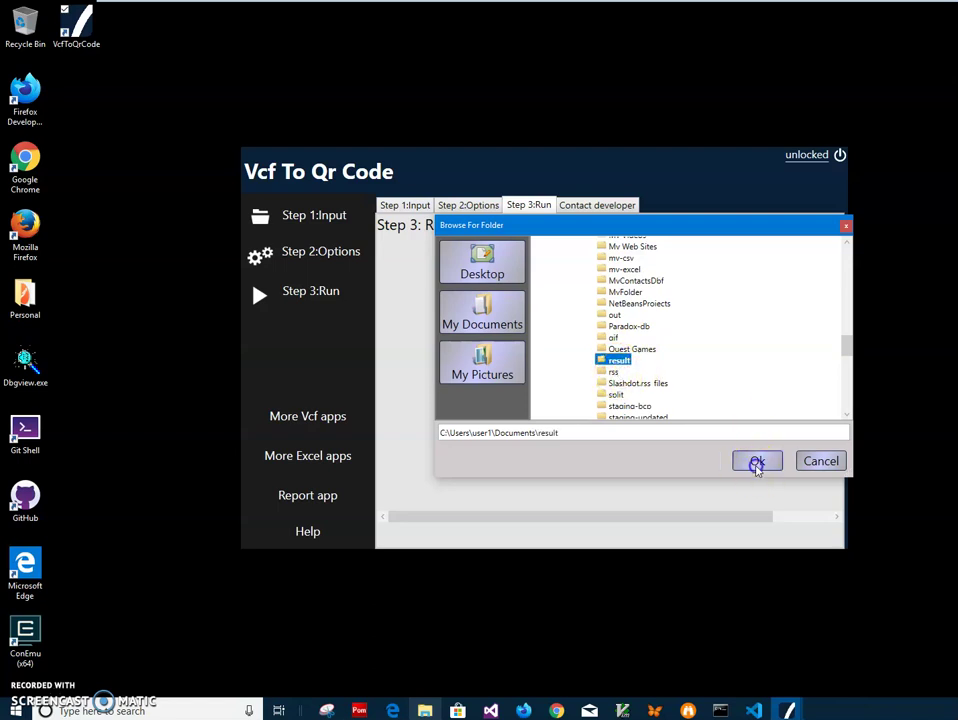
click(757, 463)
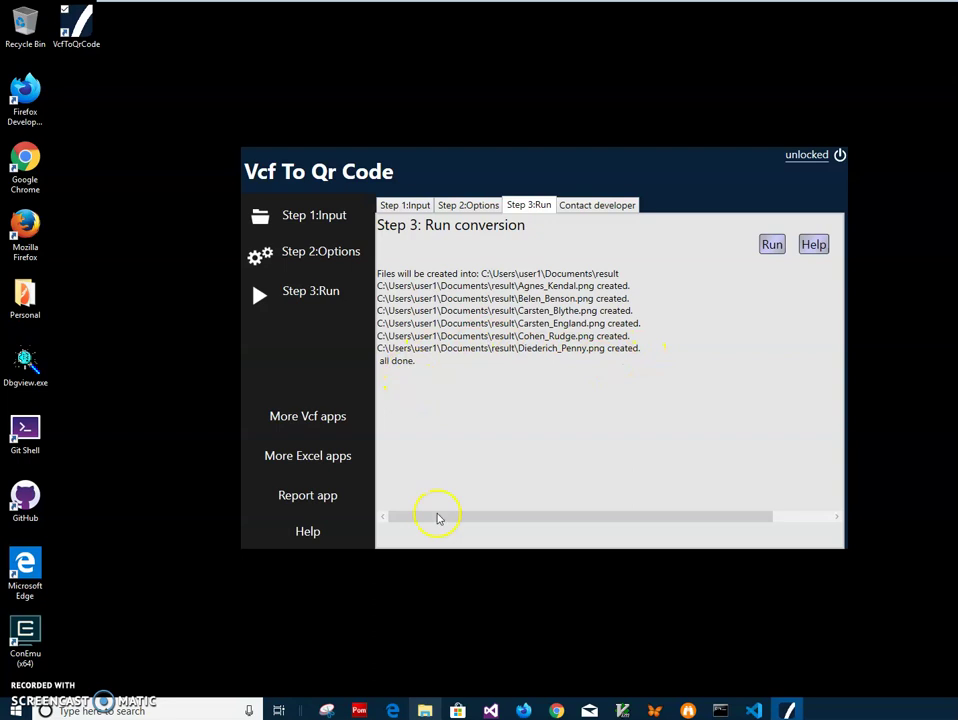
Open the result folder inside Documents in File Explorer.
click(425, 710)
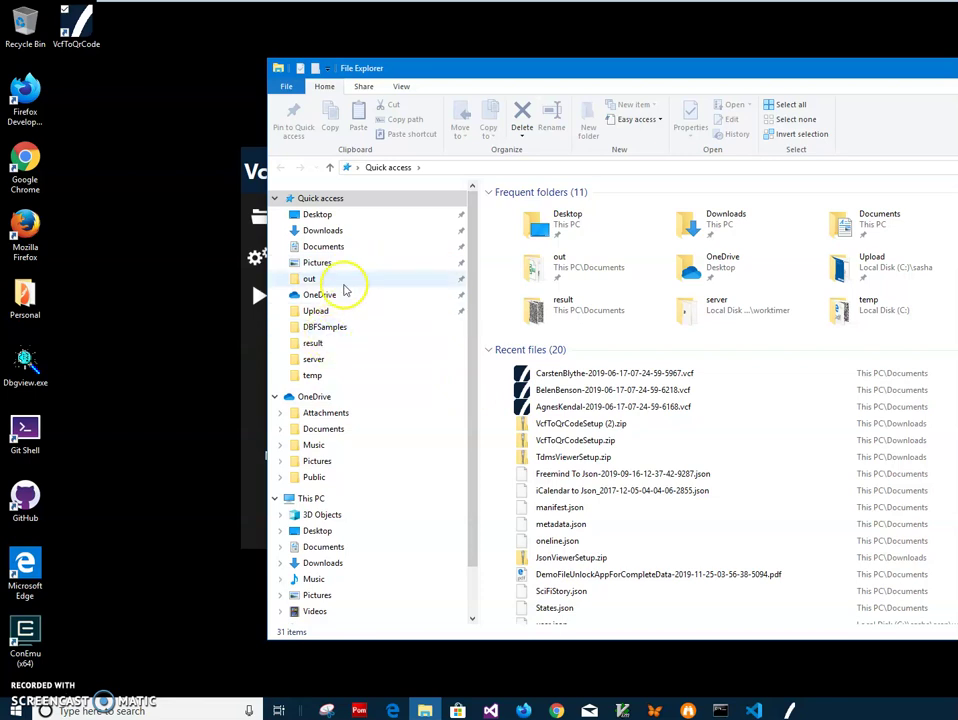
drag(490, 69, 560, 127)
click(417, 305)
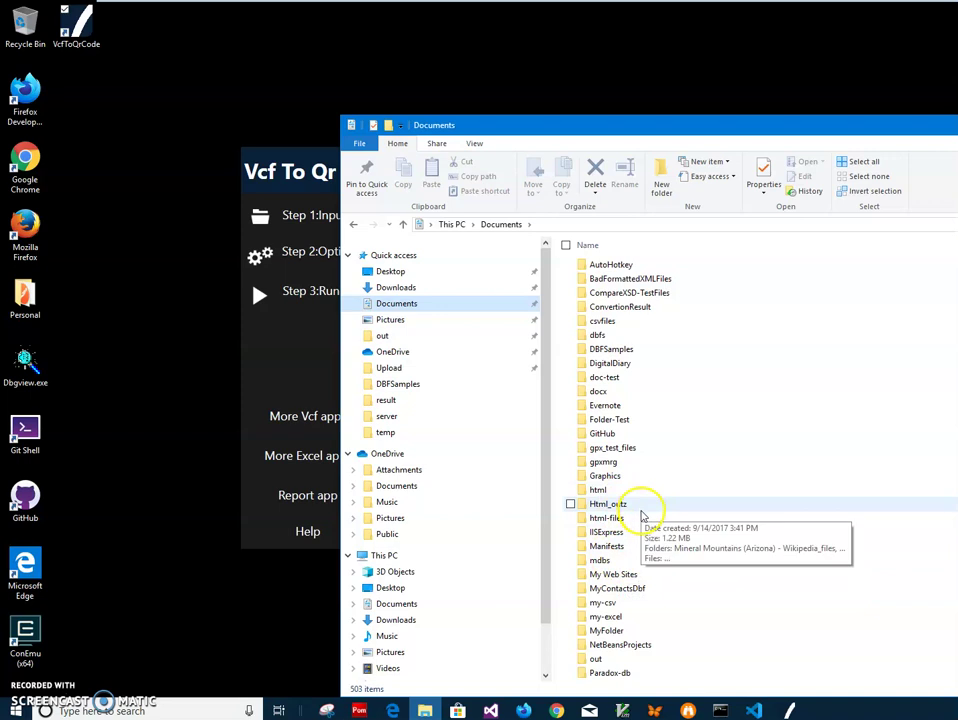
click(614, 517)
scroll(614, 520, down, 4)
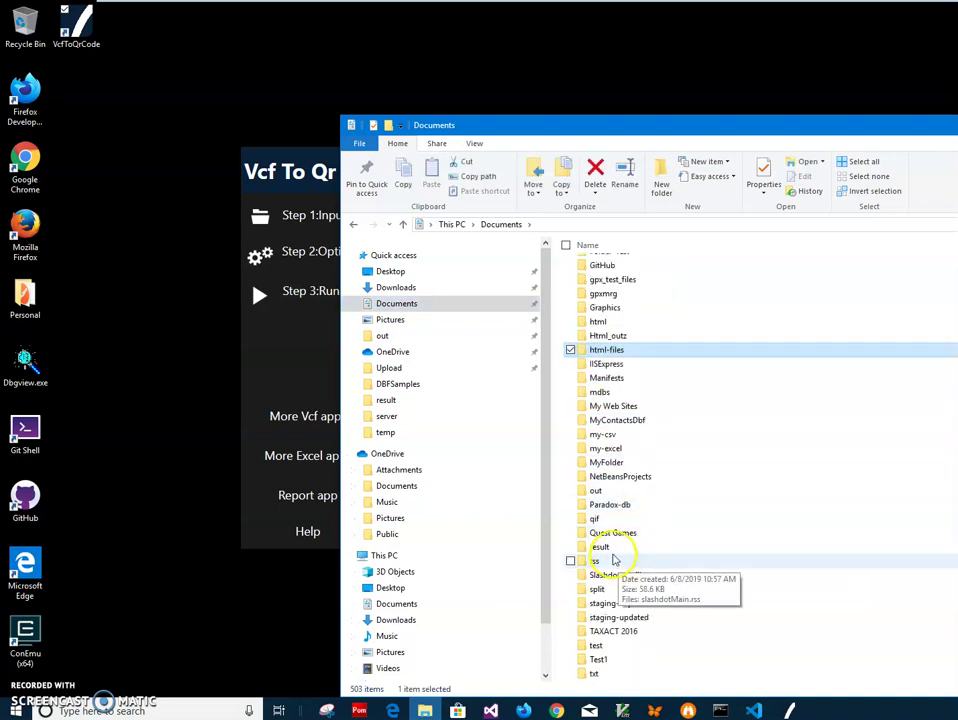
double_click(600, 547)
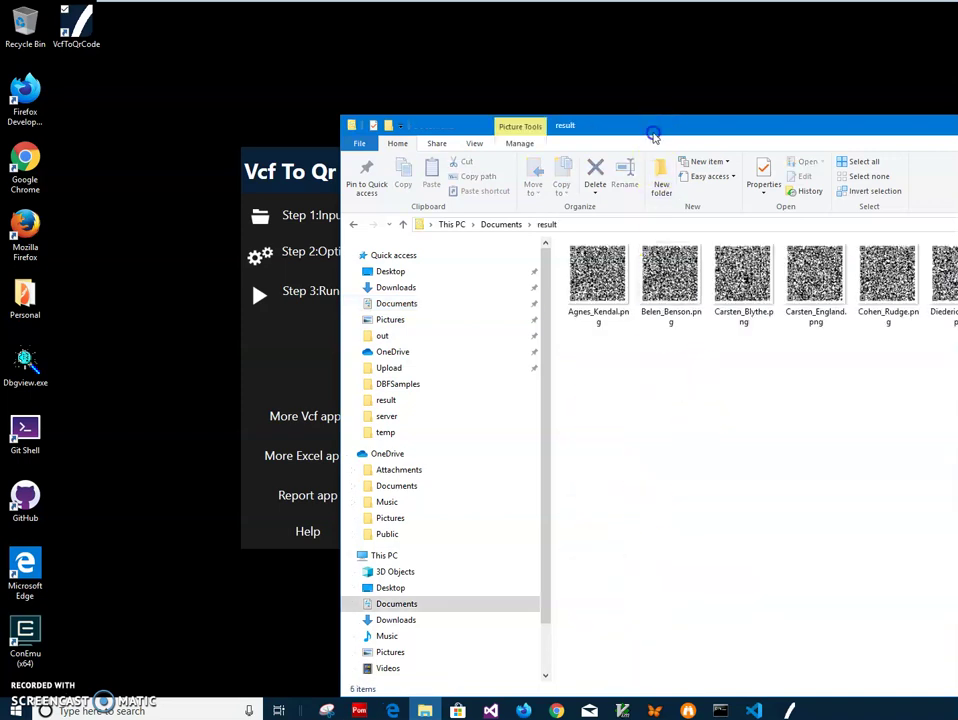
View the first generated QR code image in Photos, shrink its window beneath the file thumbnails, and close it.
drag(653, 136, 493, 138)
double_click(449, 299)
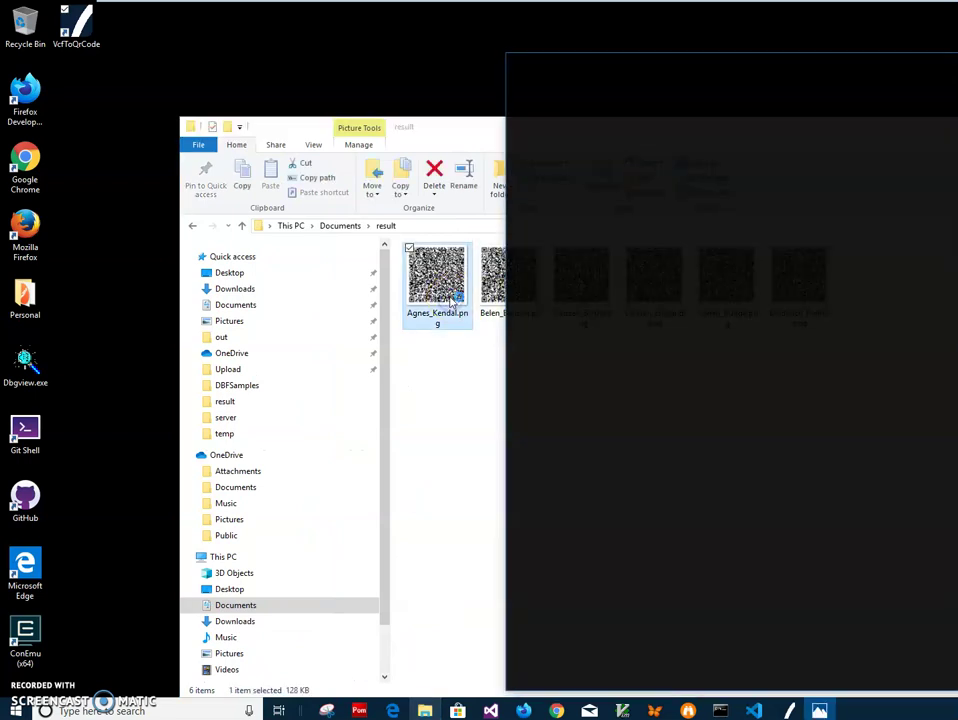
drag(721, 66, 344, 70)
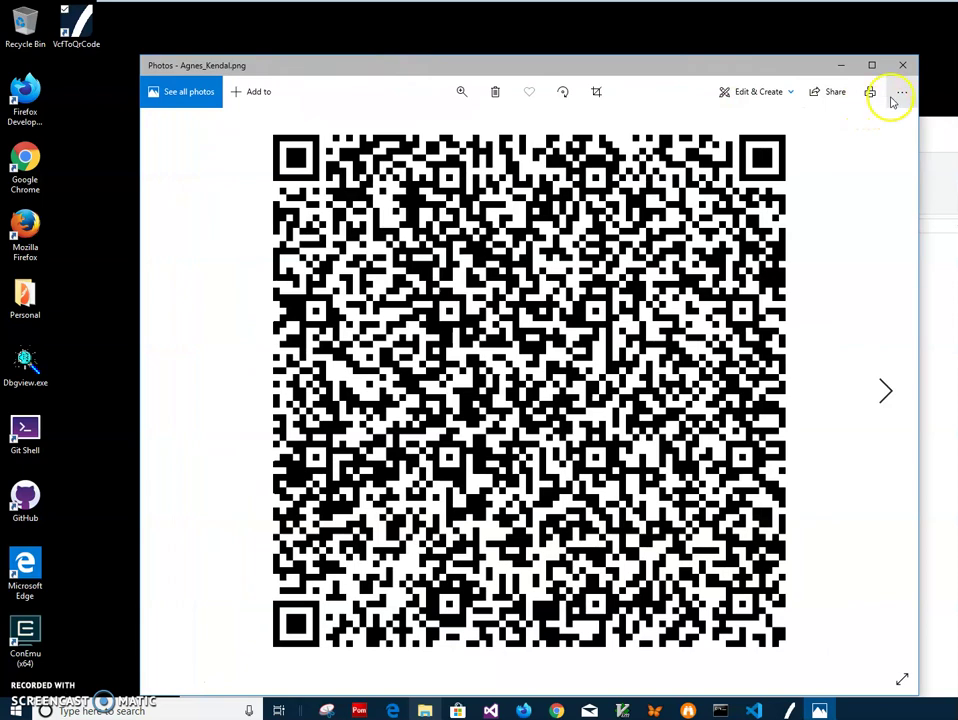
drag(913, 60, 555, 341)
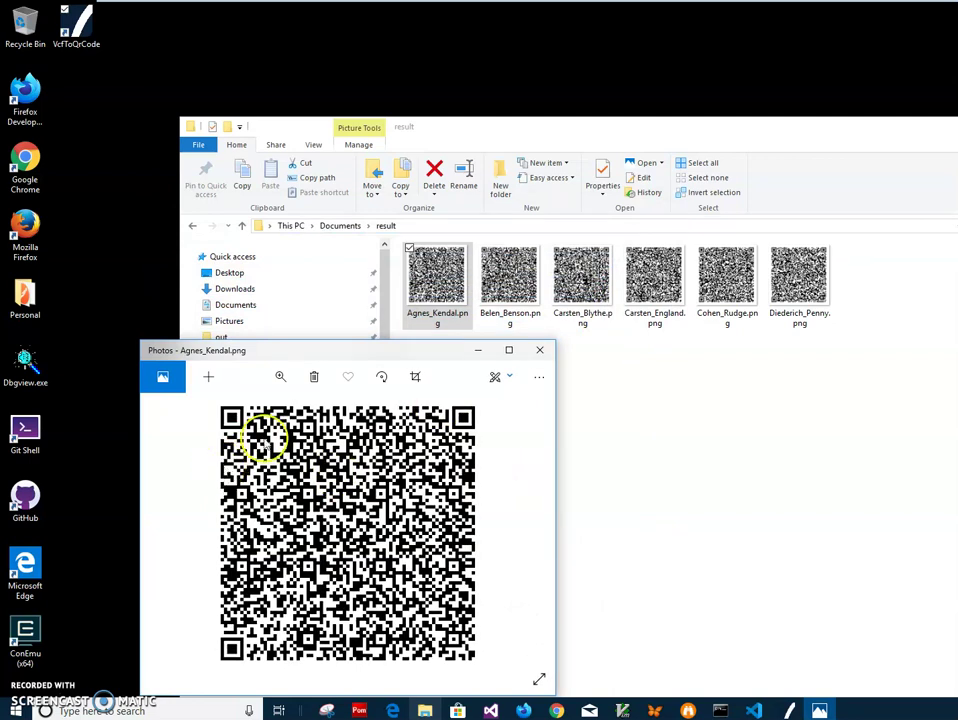
drag(313, 351, 598, 340)
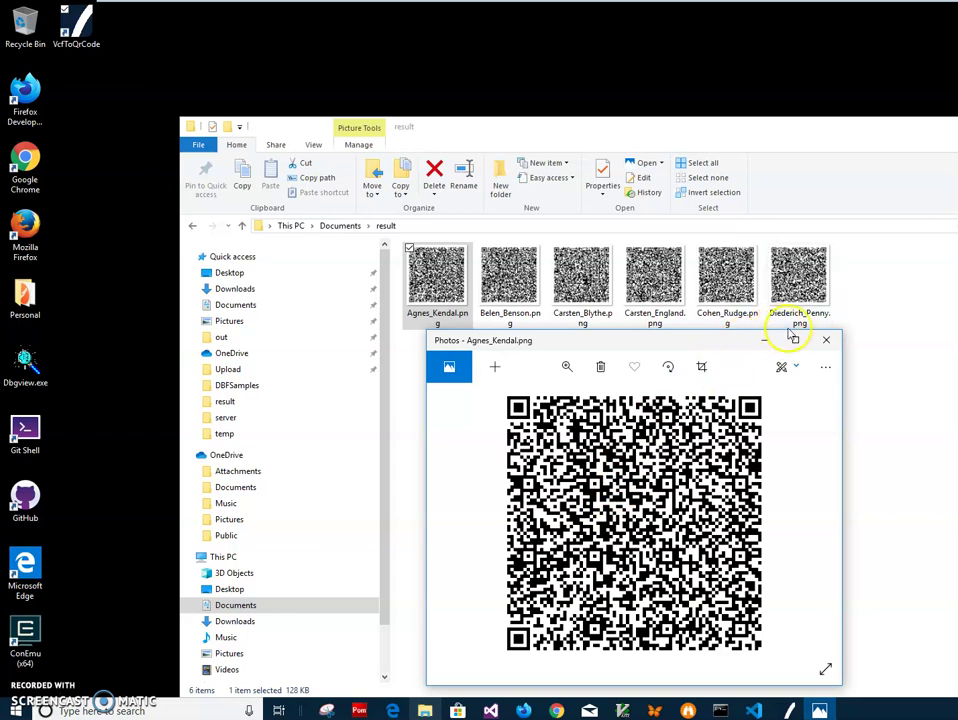
click(825, 340)
Look through the remaining five QR code PNG files one by one and close the result folder.
click(650, 318)
click(498, 300)
click(578, 312)
click(645, 312)
click(725, 300)
click(800, 300)
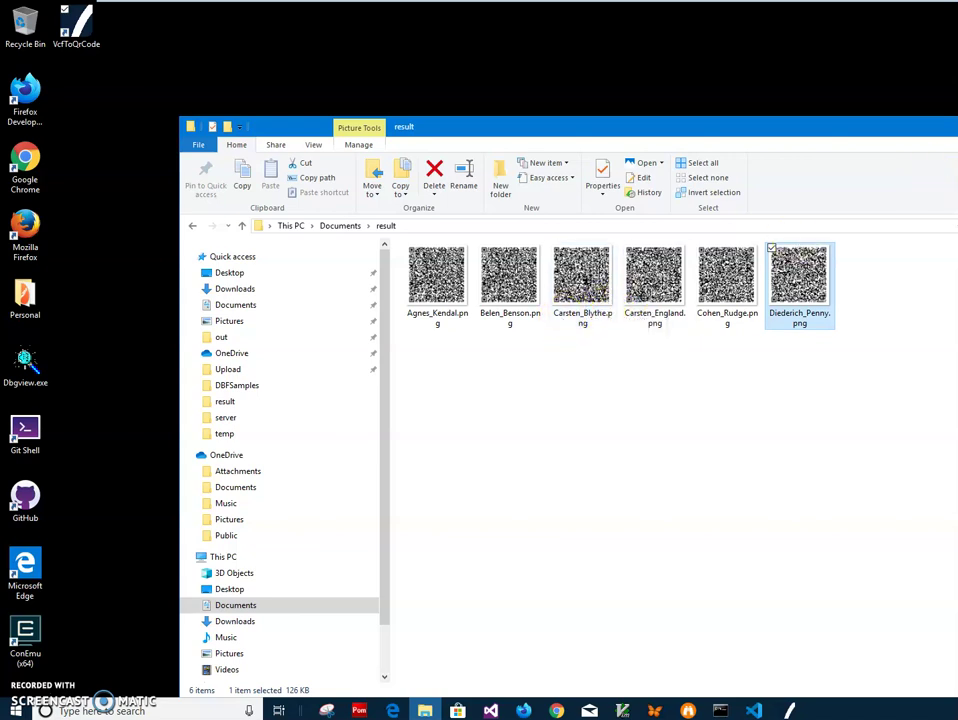
key(alt+F4)
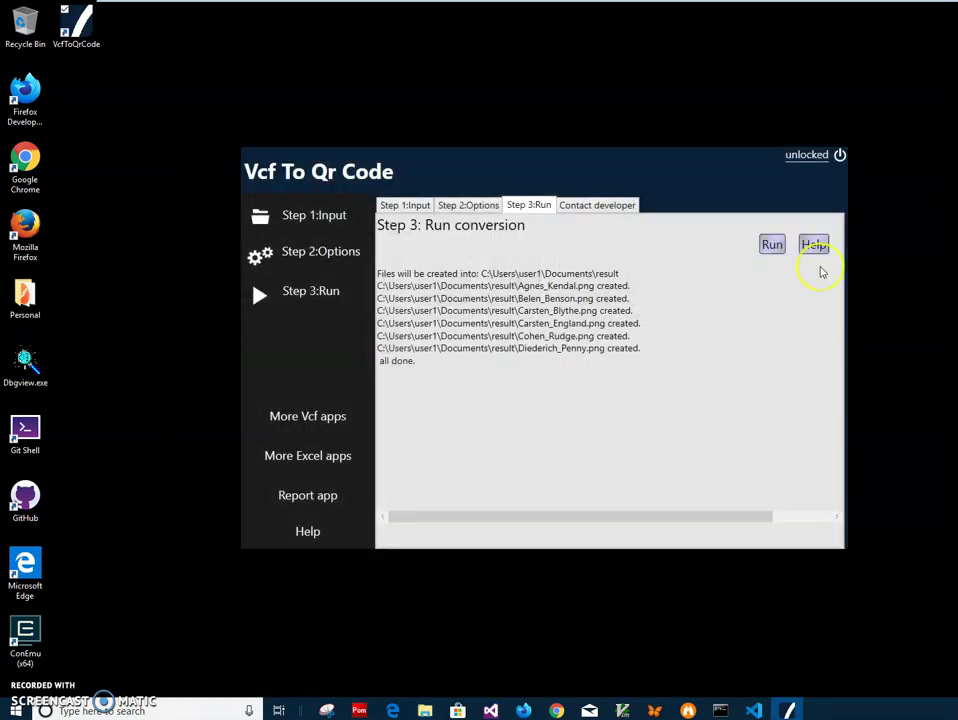
Switch to Chrome, close the Vcf To Qr Code post, and clear the whiterock software site search to browse all apps.
click(562, 710)
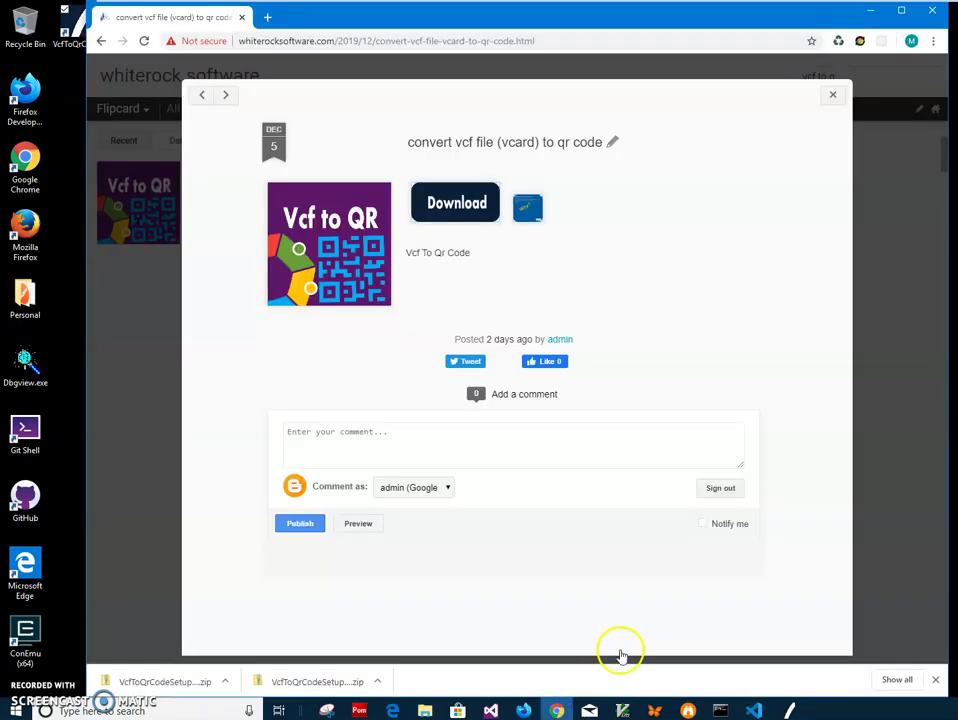
click(832, 96)
drag(808, 76, 862, 76)
key(BackSpace)
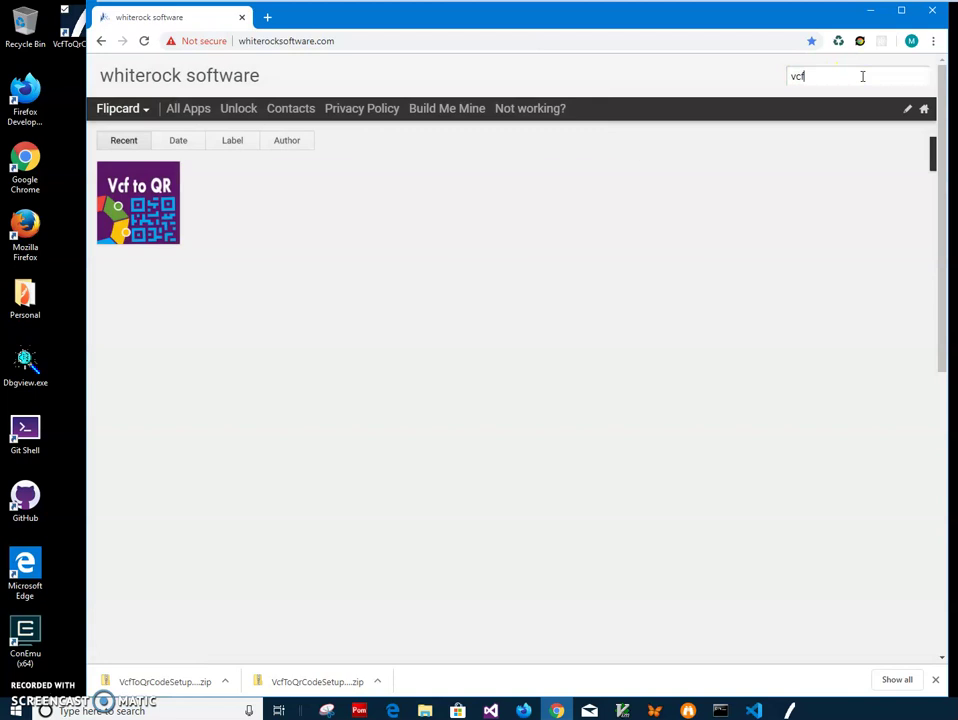
key(BackSpace)
key(BackSpace)
key(BackSpace)
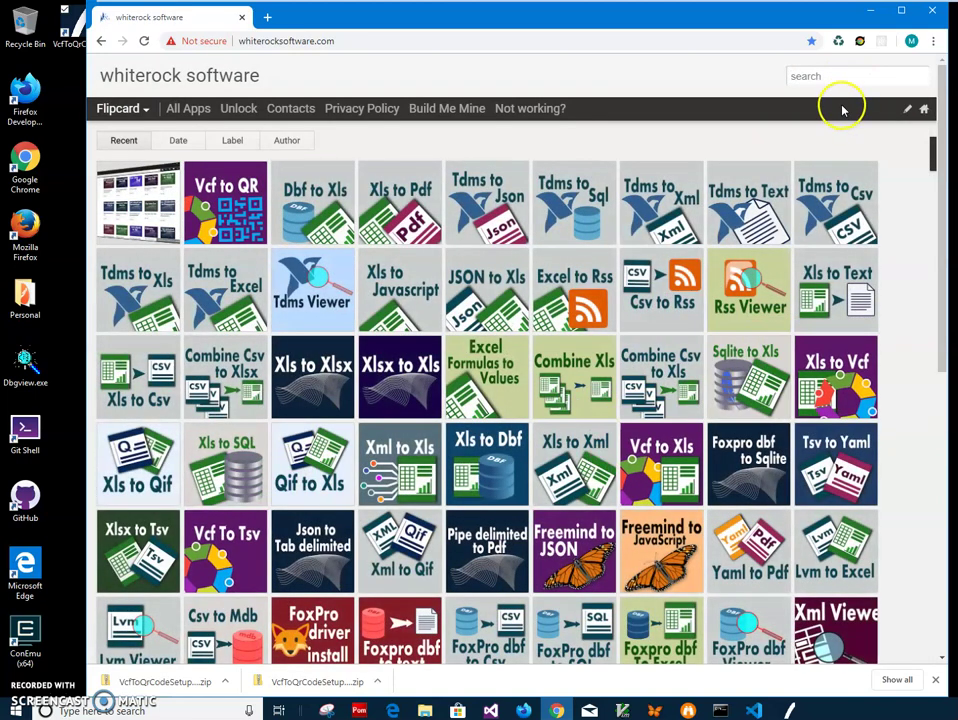
scroll(775, 262, down, 2)
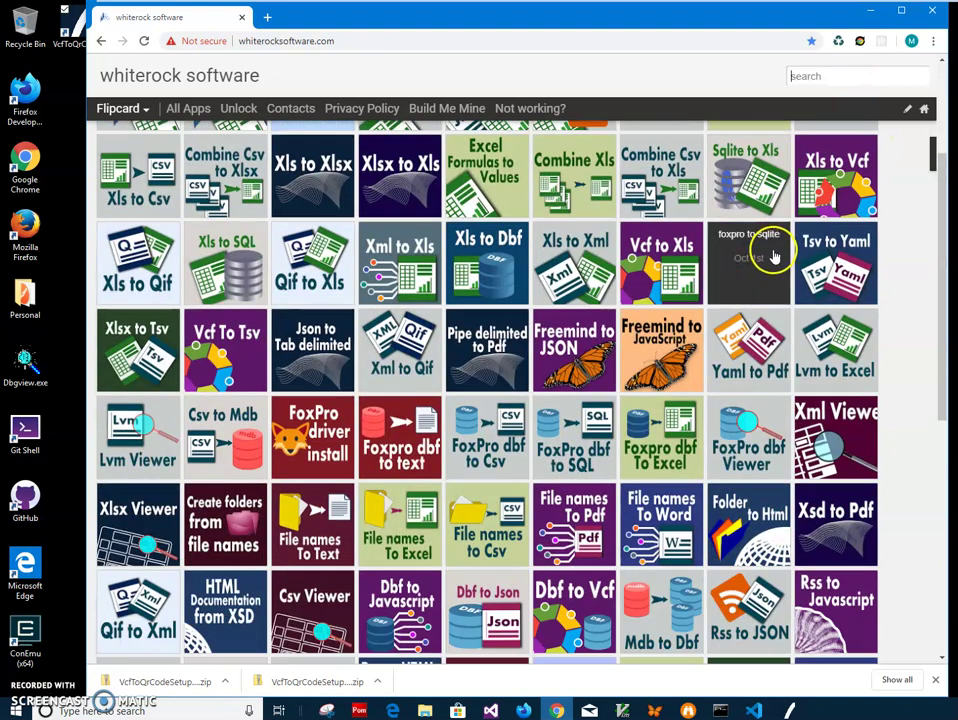
scroll(775, 255, down, 2)
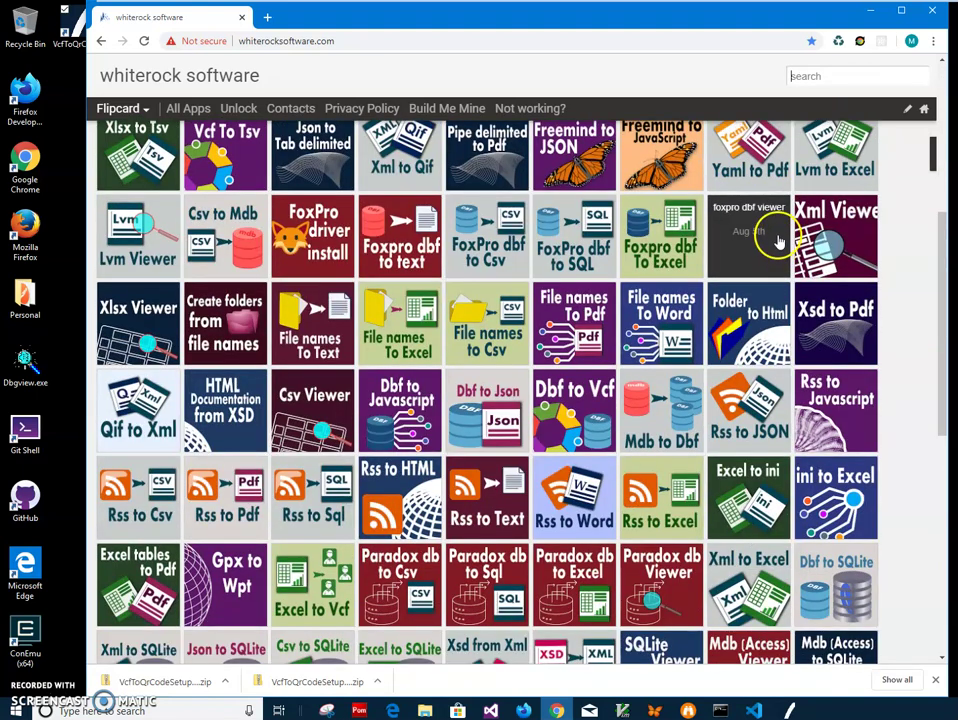